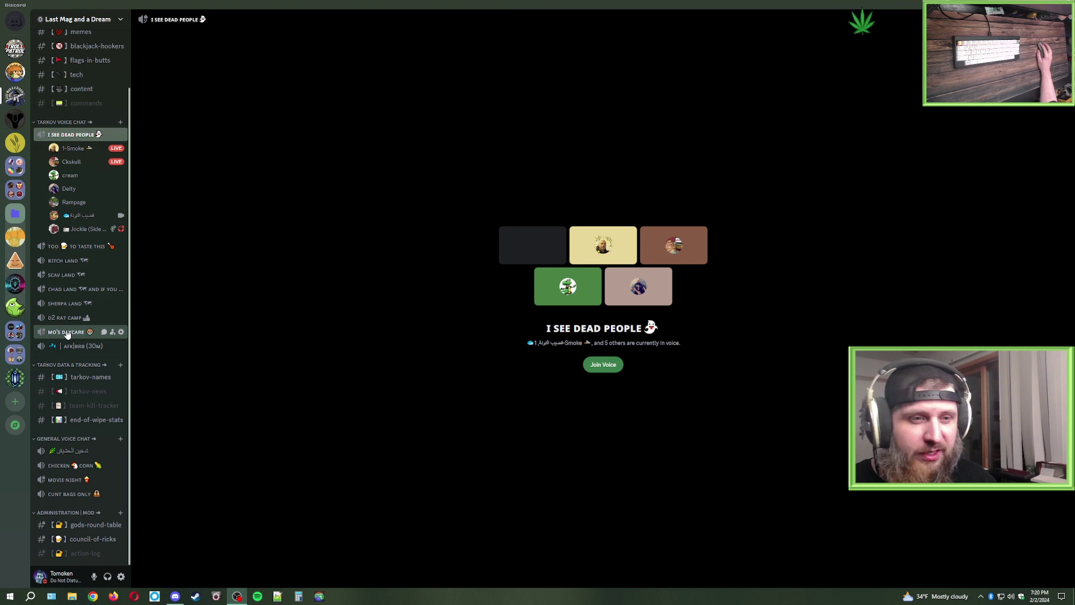
# Step: Join the MO'S DAYCARE voice channel to check the Krisp noise suppression setting, and disconnect from the call
pyautogui.click(66, 332)
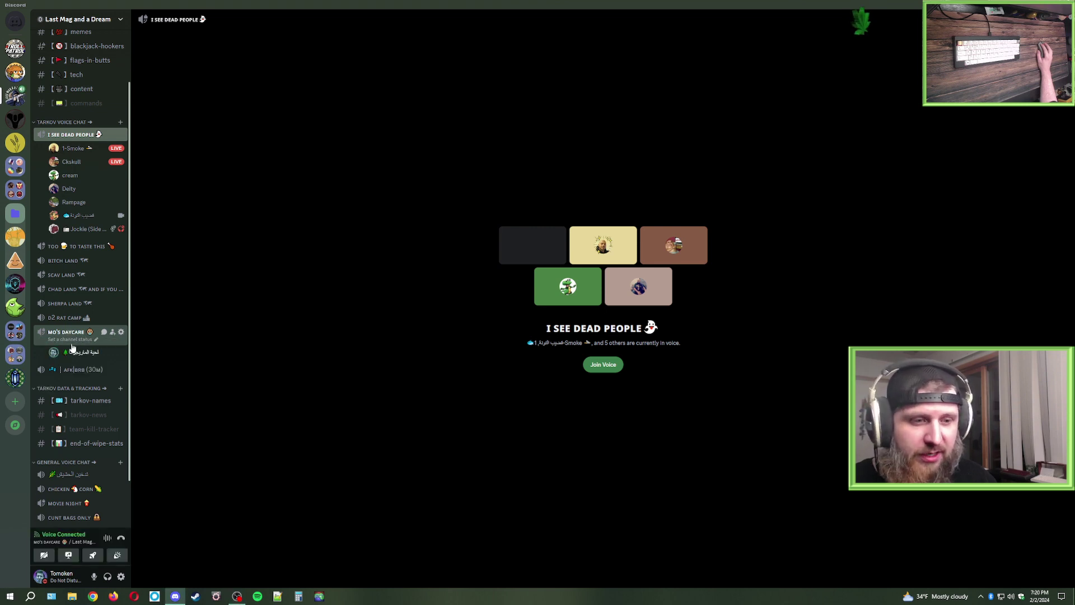
pyautogui.click(108, 541)
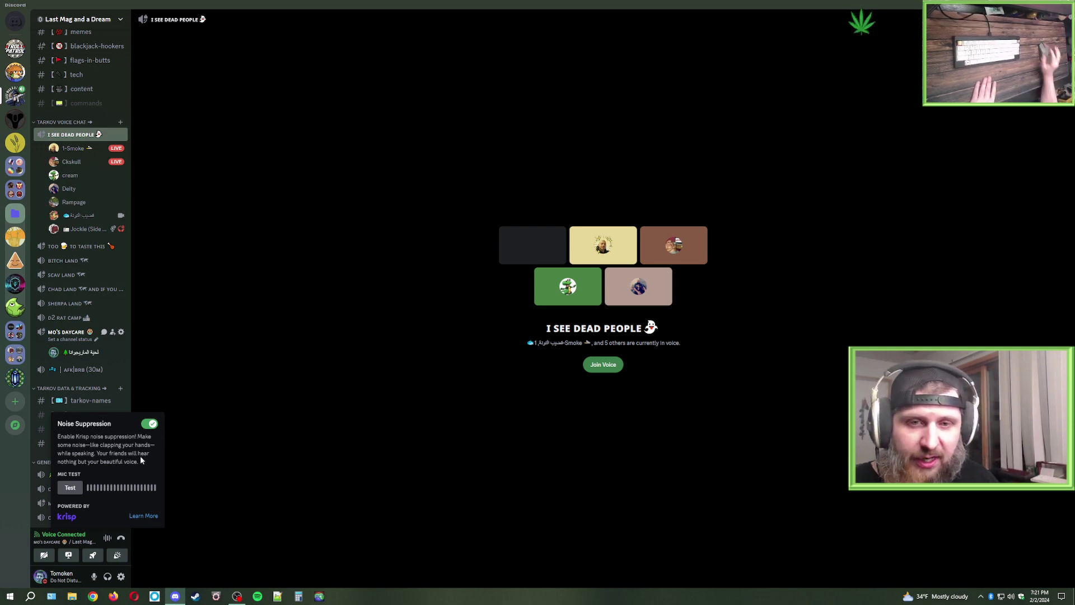
pyautogui.click(262, 487)
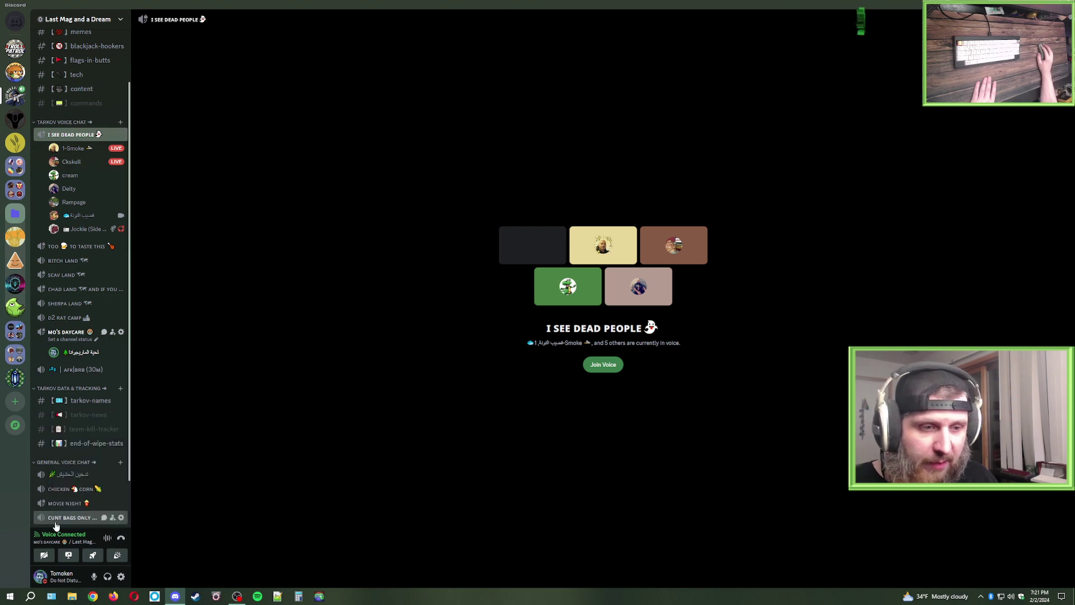
pyautogui.click(121, 537)
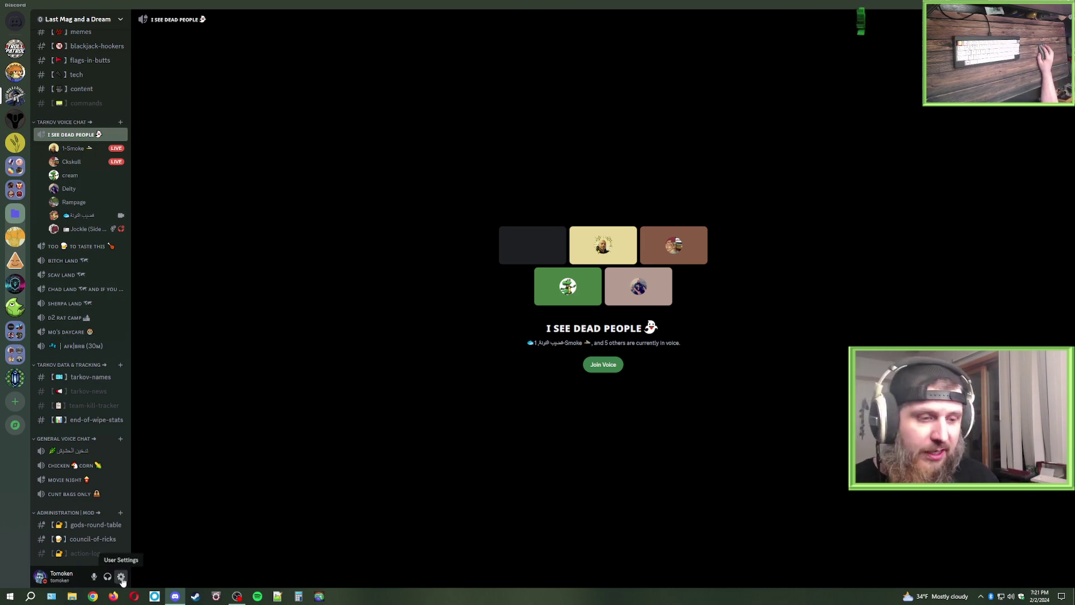
# Step: Open the Voice & Video user settings and check the microphone's input volume and input sensitivity threshold
pyautogui.click(122, 577)
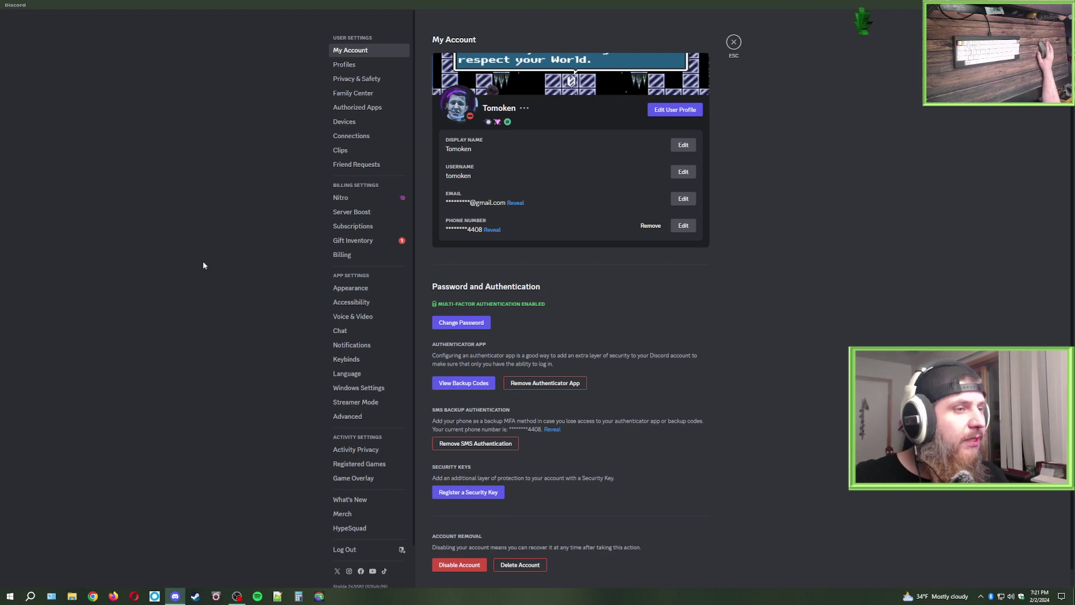
pyautogui.click(733, 42)
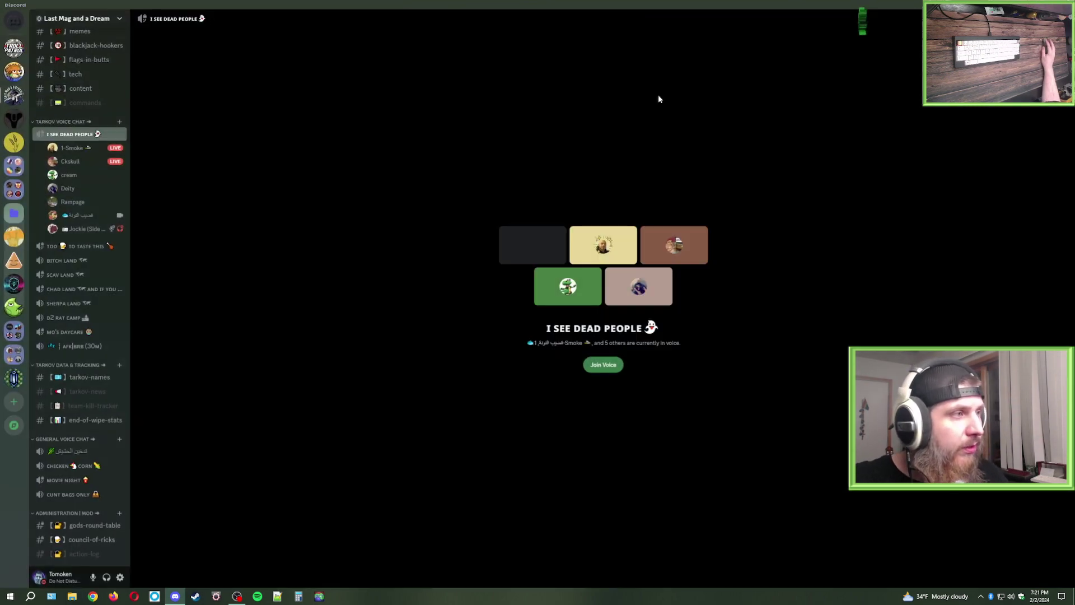
pyautogui.click(122, 577)
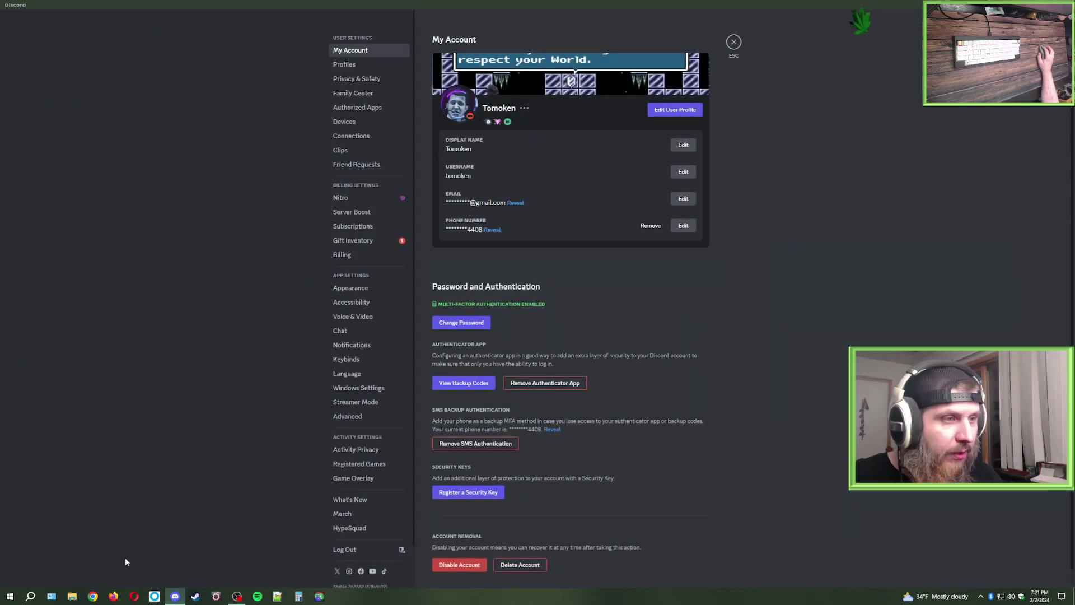
pyautogui.click(357, 317)
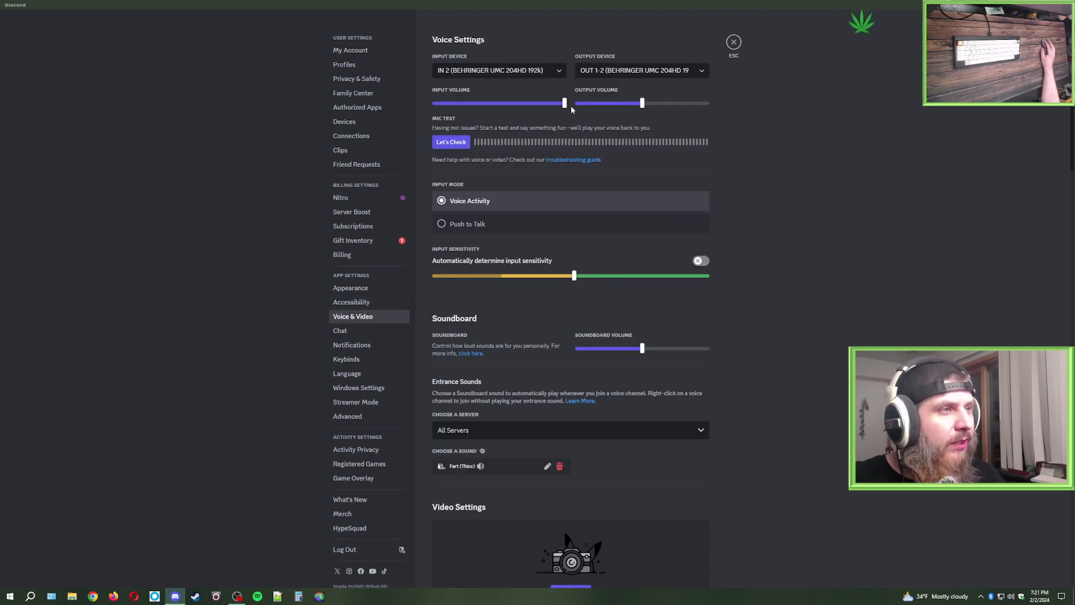
pyautogui.moveTo(565, 102)
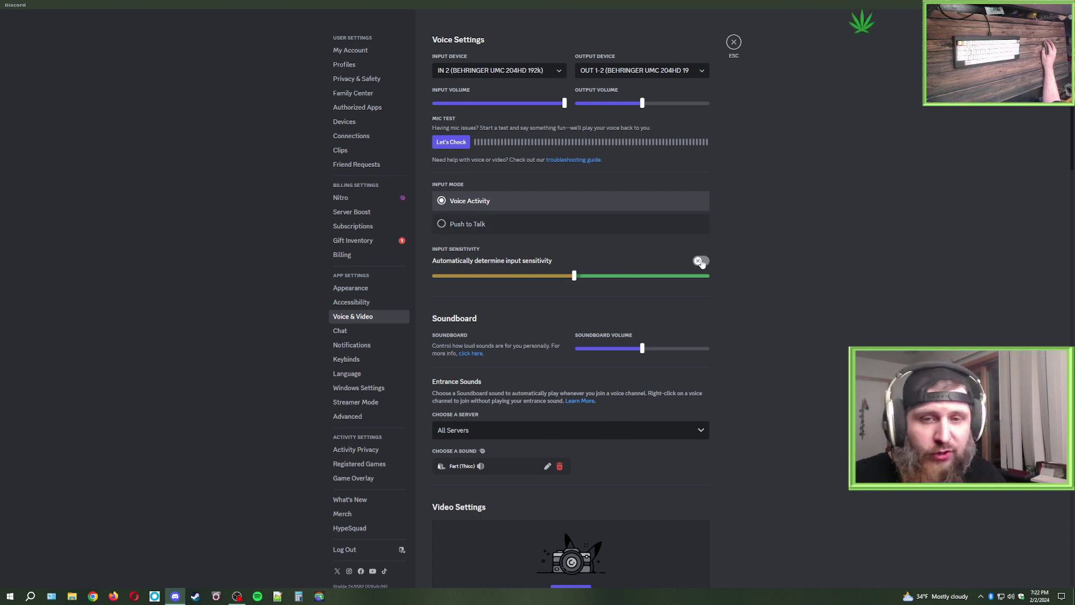
pyautogui.moveTo(575, 276)
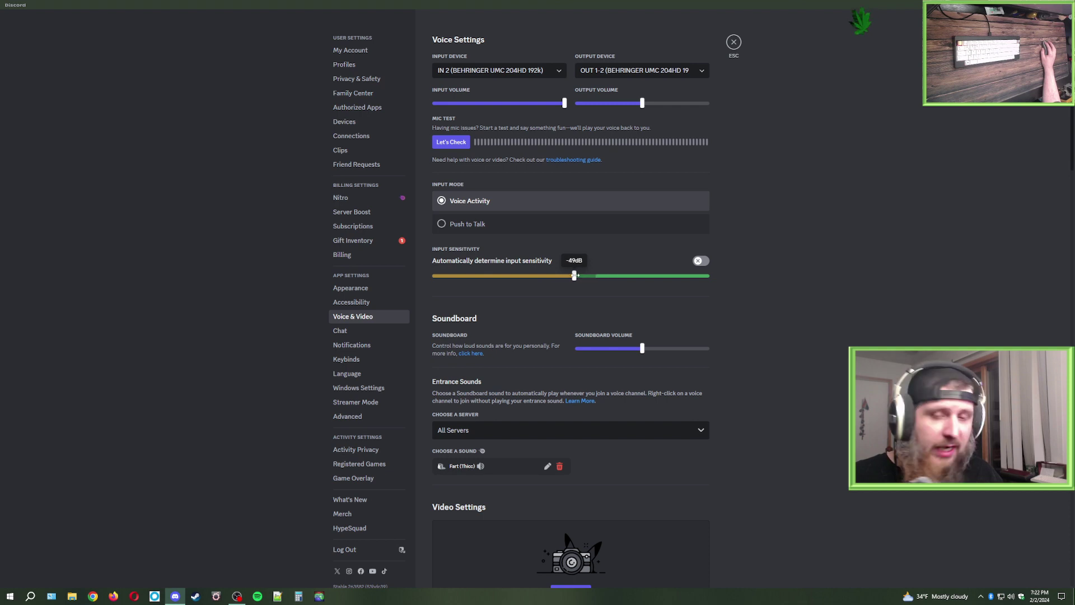
# Step: Turn automatic input sensitivity on and back off, and close the user settings
pyautogui.click(700, 261)
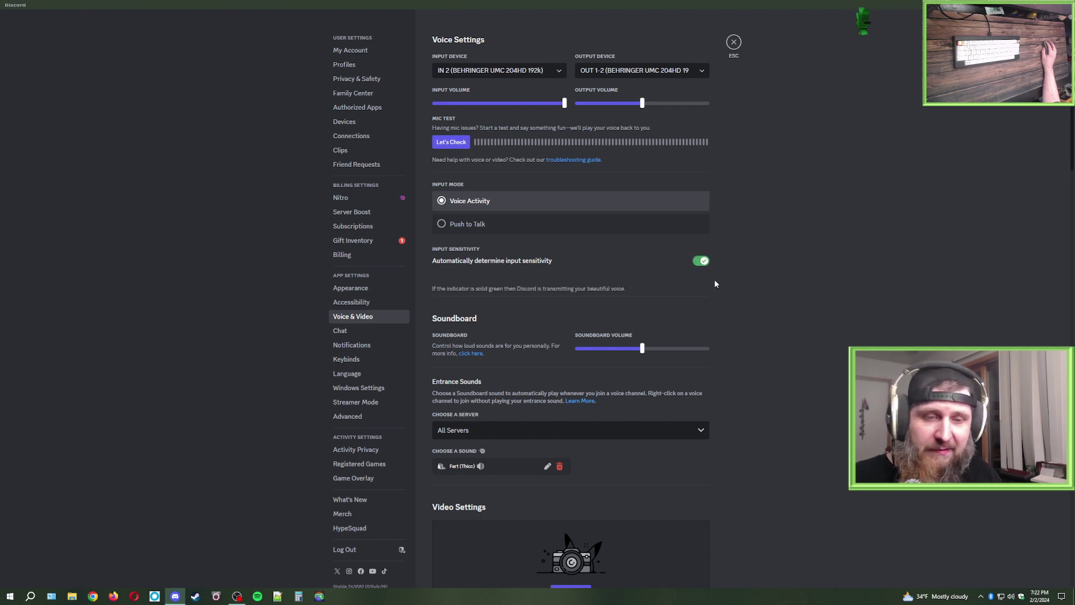
pyautogui.click(701, 262)
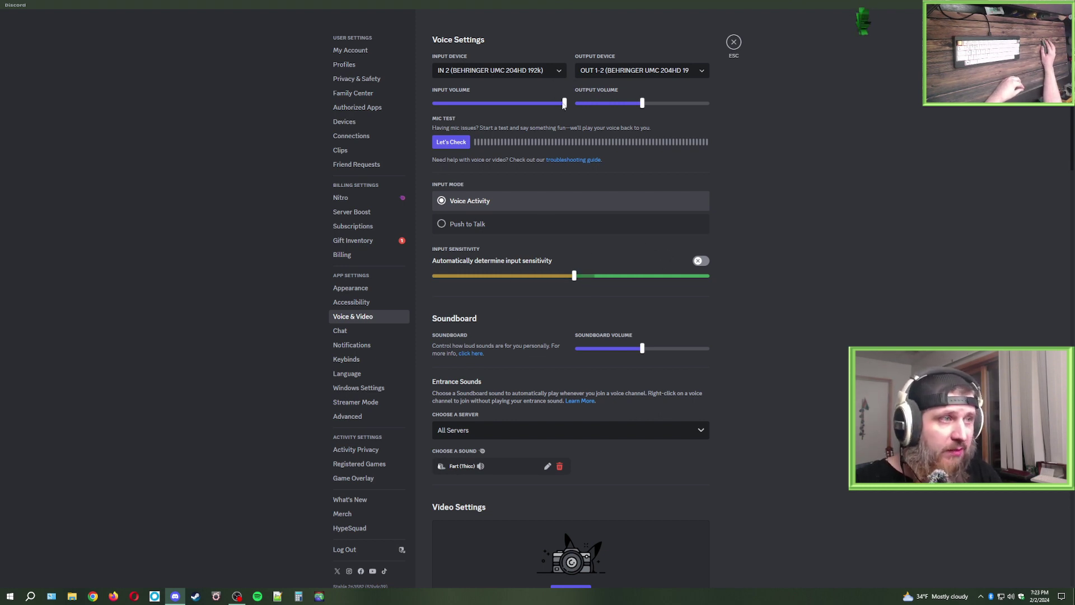
pyautogui.moveTo(567, 104)
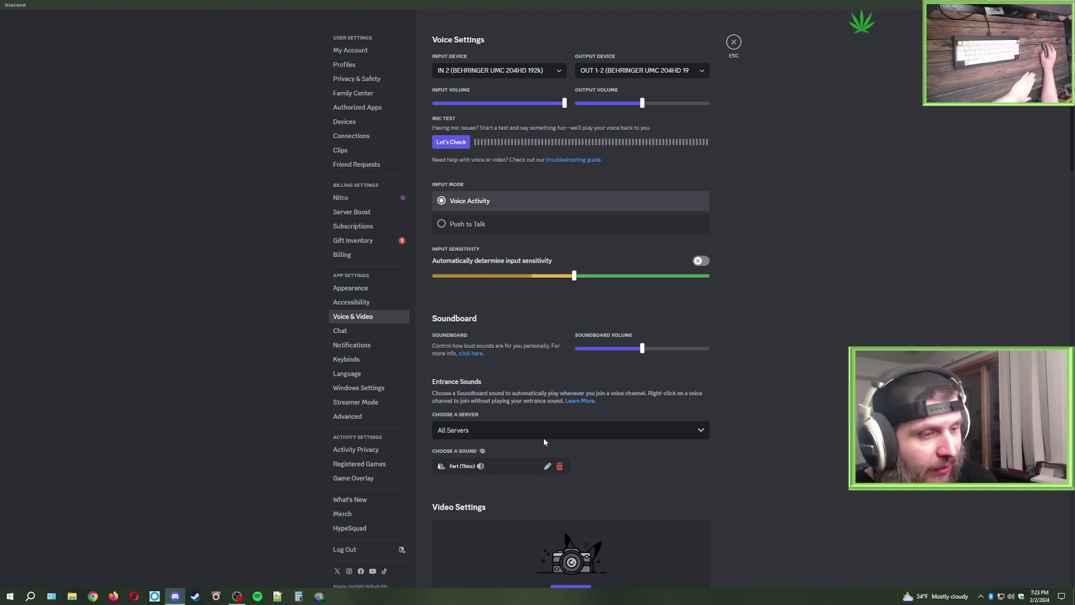
pyautogui.click(734, 42)
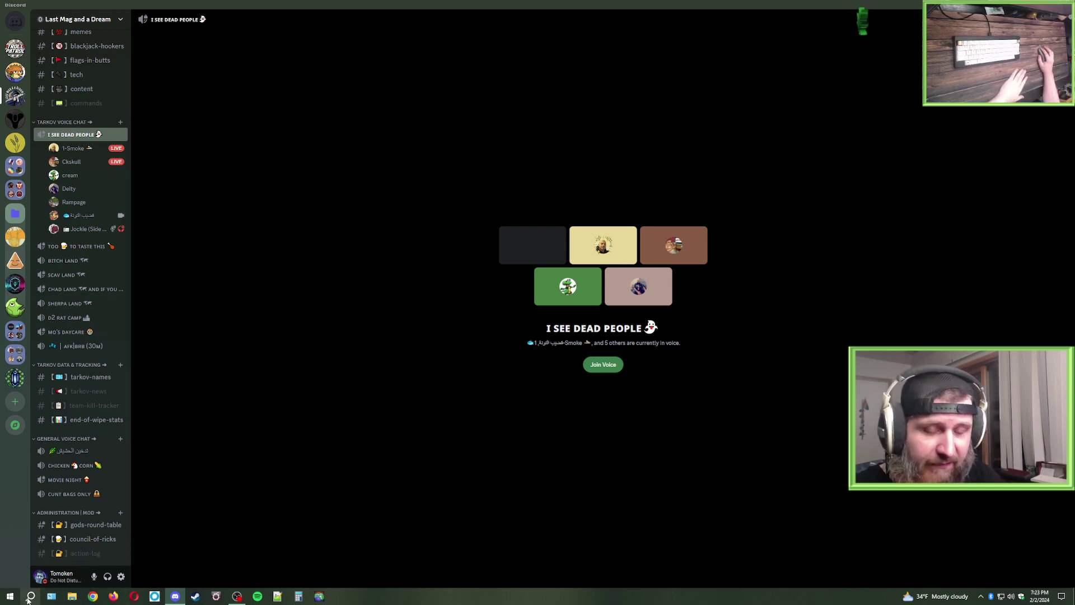
# Step: Find the Control Panel through Windows search and open it
pyautogui.click(31, 596)
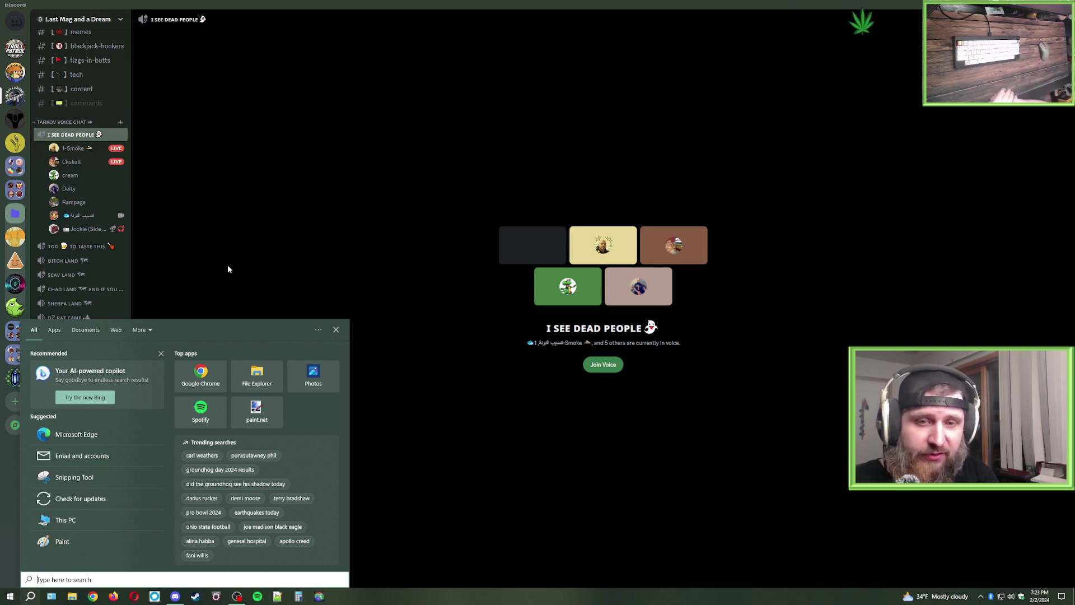
pyautogui.write('contro')
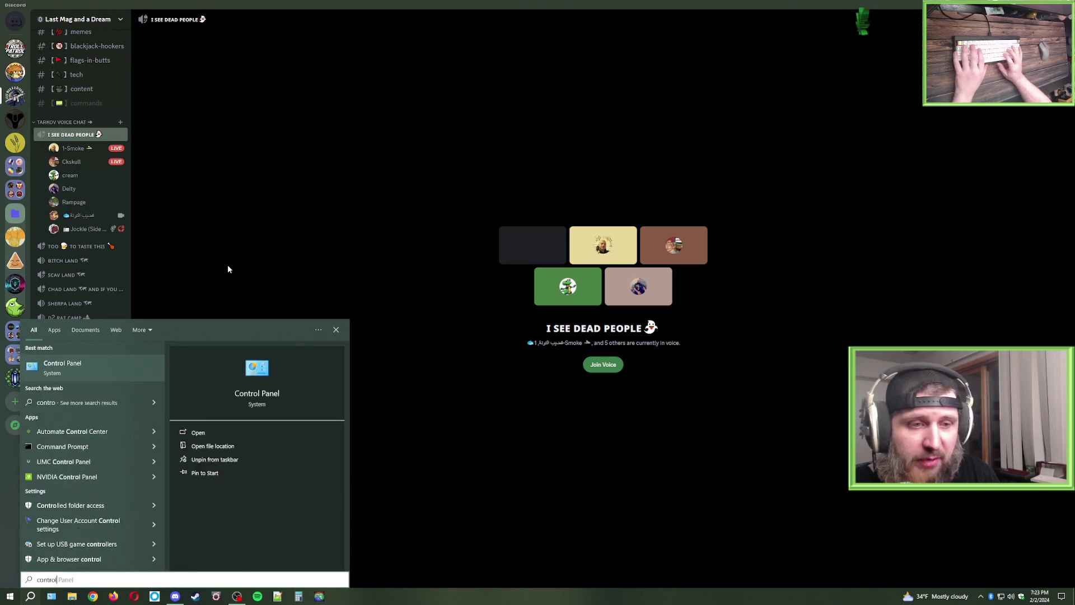
pyautogui.press('Return')
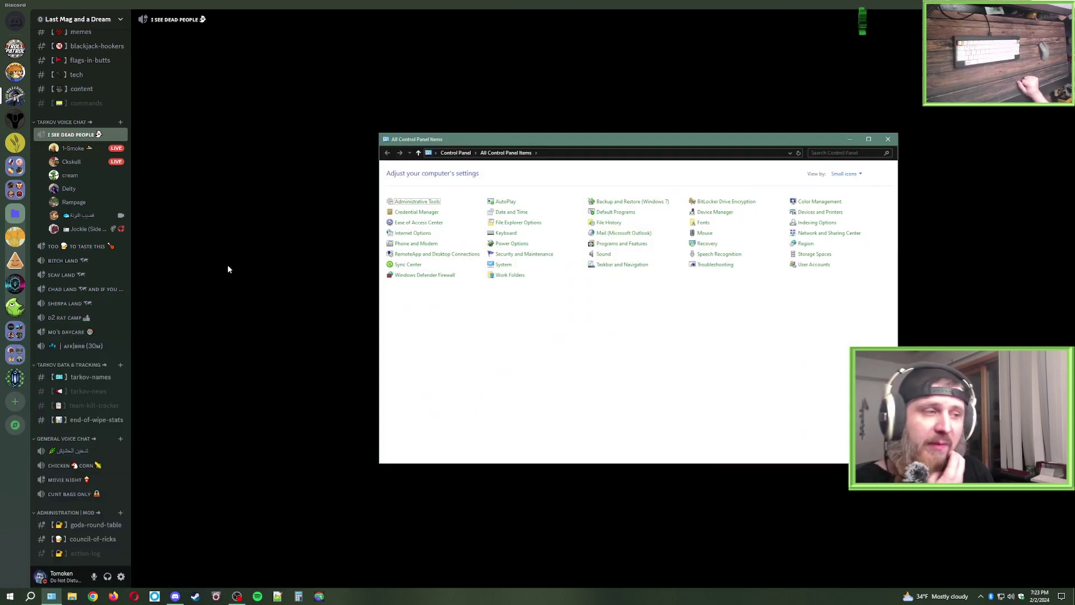
pyautogui.click(31, 597)
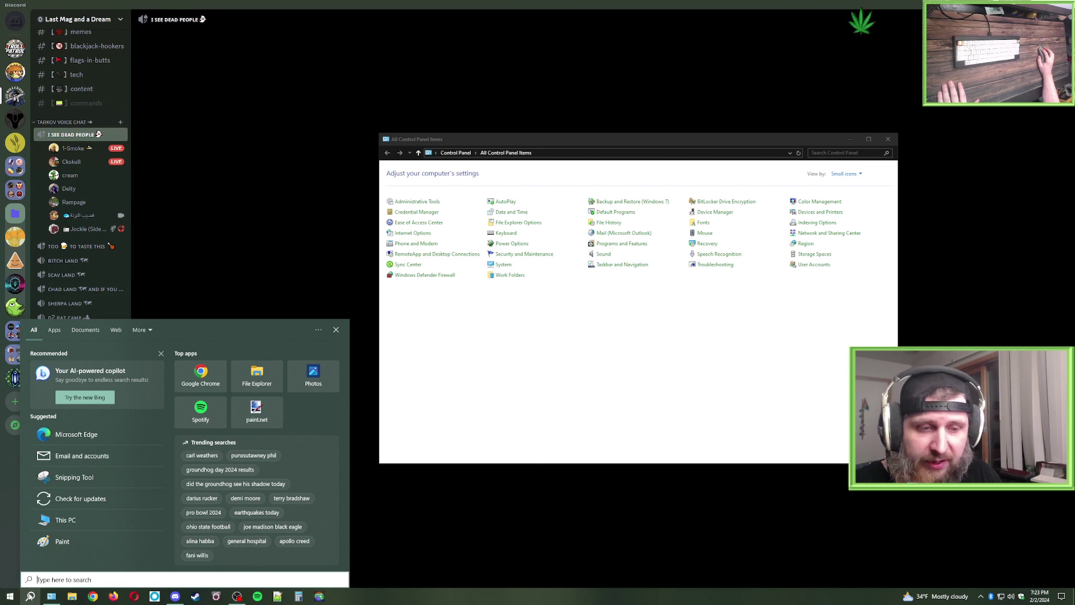
pyautogui.write('control')
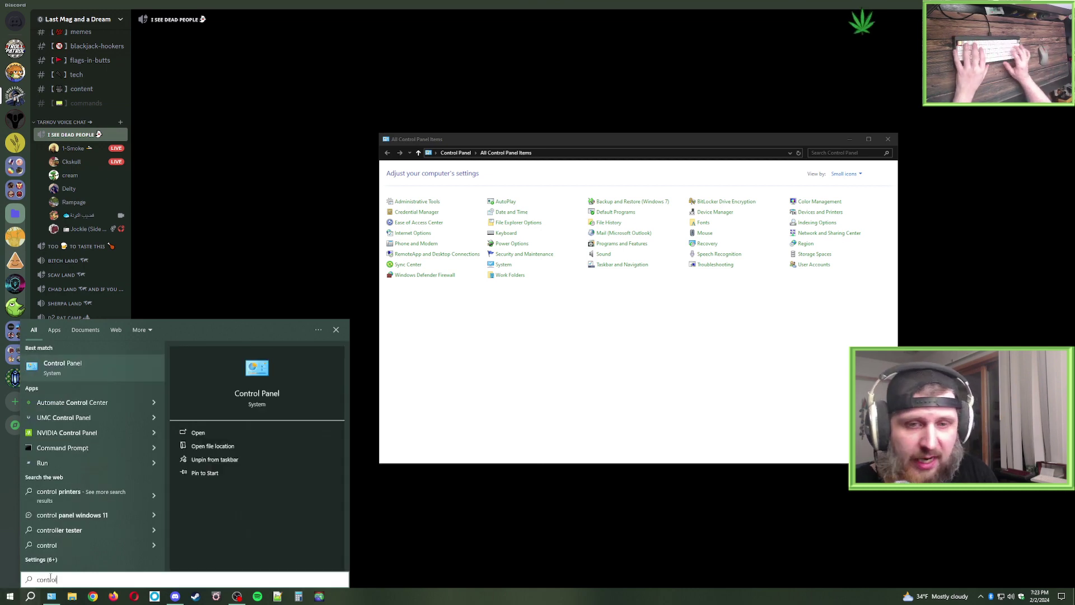
pyautogui.press('BackSpace')
pyautogui.press('BackSpace')
pyautogui.press('BackSpace')
pyautogui.press('BackSpace')
pyautogui.press('BackSpace')
pyautogui.press('BackSpace')
pyautogui.press('BackSpace')
pyautogui.click(533, 248)
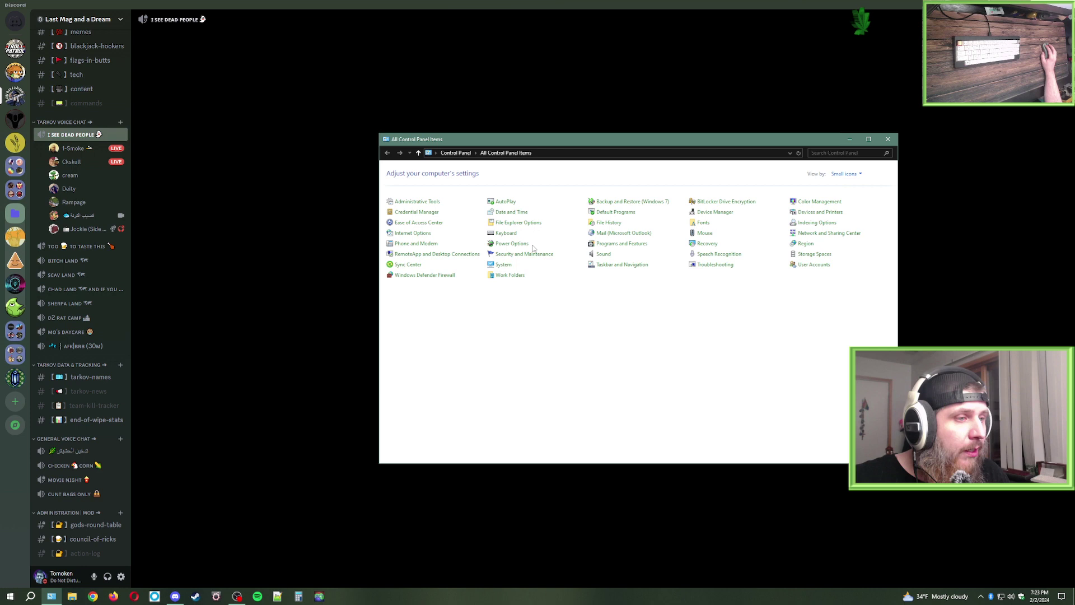
# Step: Switch the Control Panel view to Category and return it to Small icons
pyautogui.moveTo(554, 139); pyautogui.dragTo(383, 163)
pyautogui.click(674, 198)
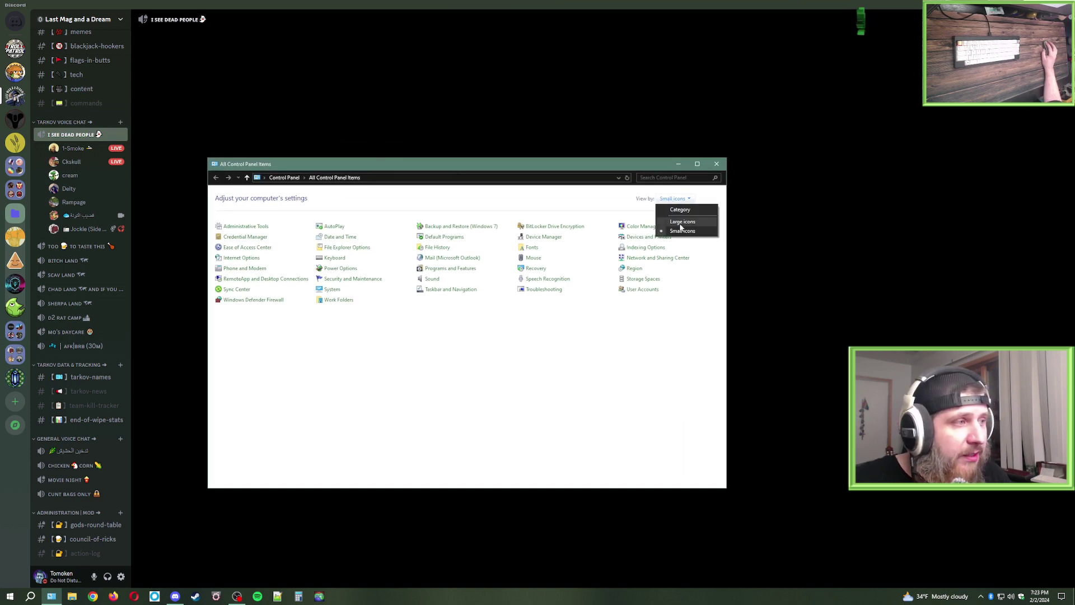
pyautogui.click(679, 209)
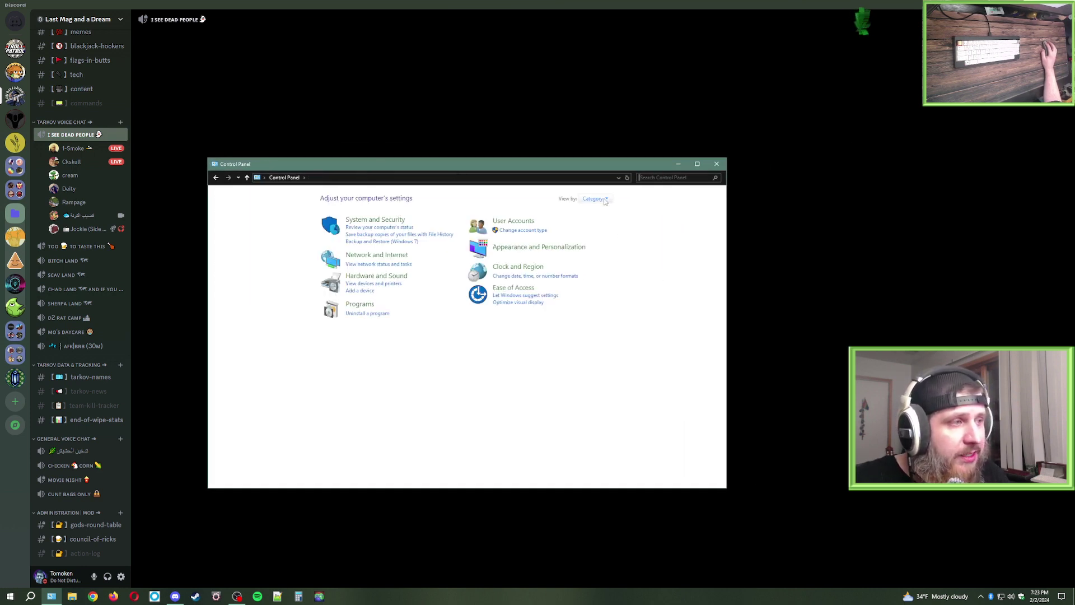
pyautogui.click(604, 199)
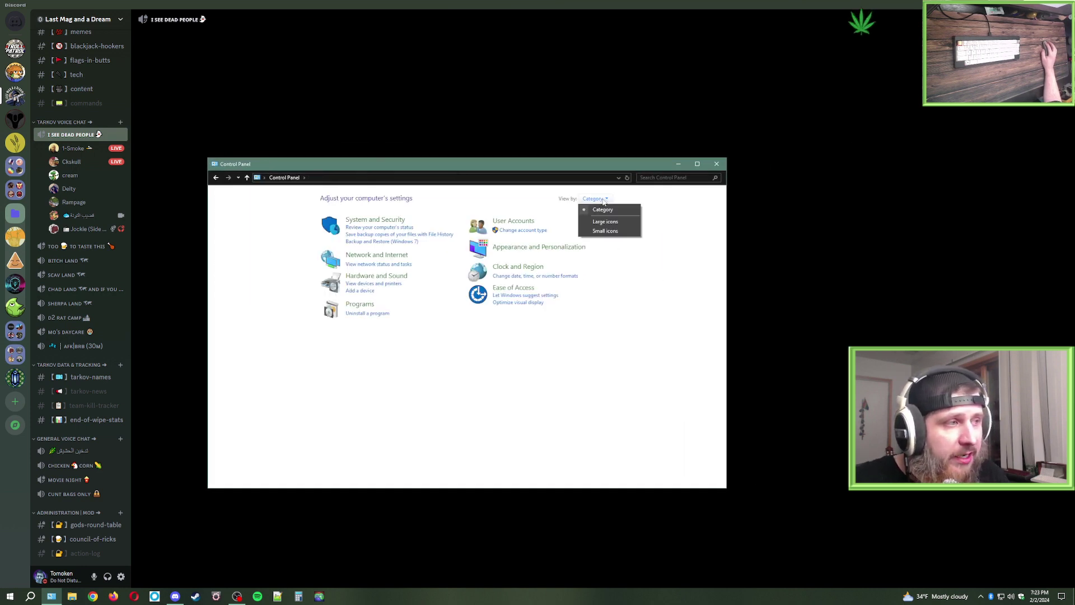
pyautogui.click(598, 232)
pyautogui.click(671, 200)
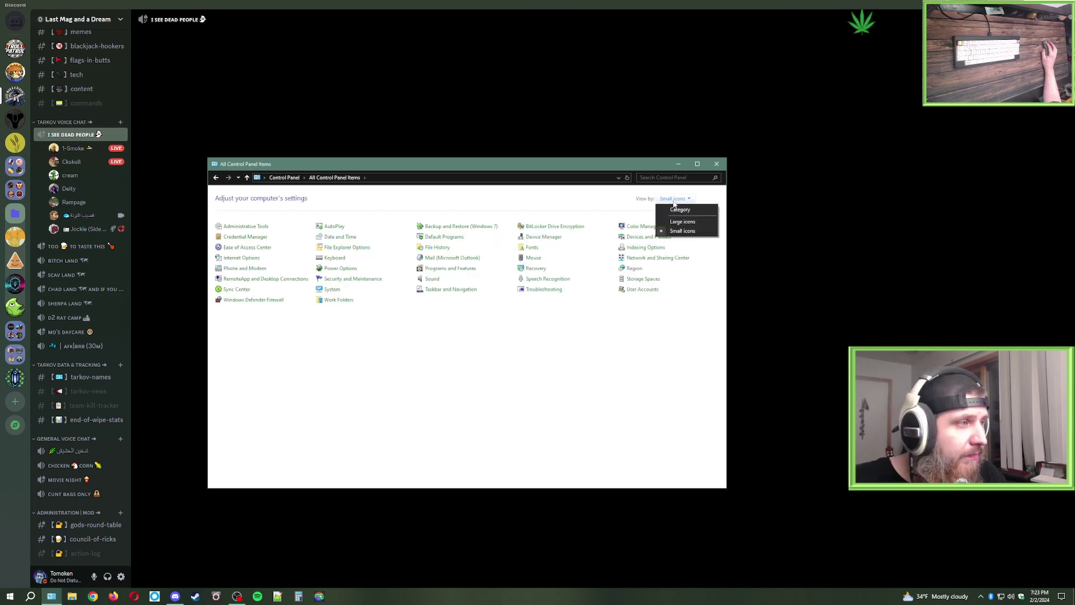
pyautogui.click(474, 359)
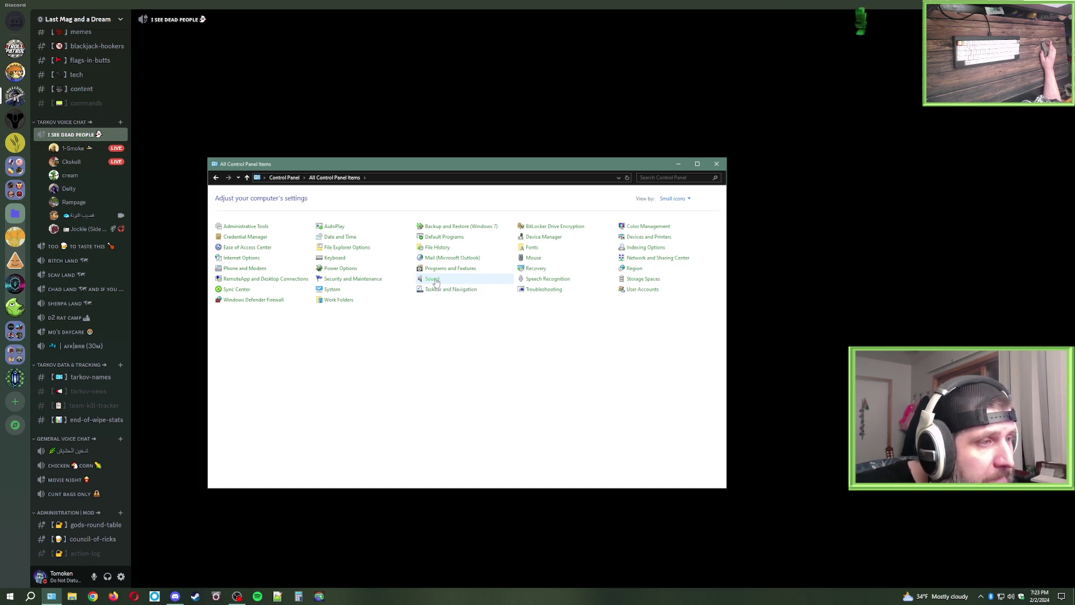
# Step: Open the Sound settings from the Control Panel and show the recording devices
pyautogui.click(435, 281)
pyautogui.moveTo(238, 143); pyautogui.dragTo(364, 70)
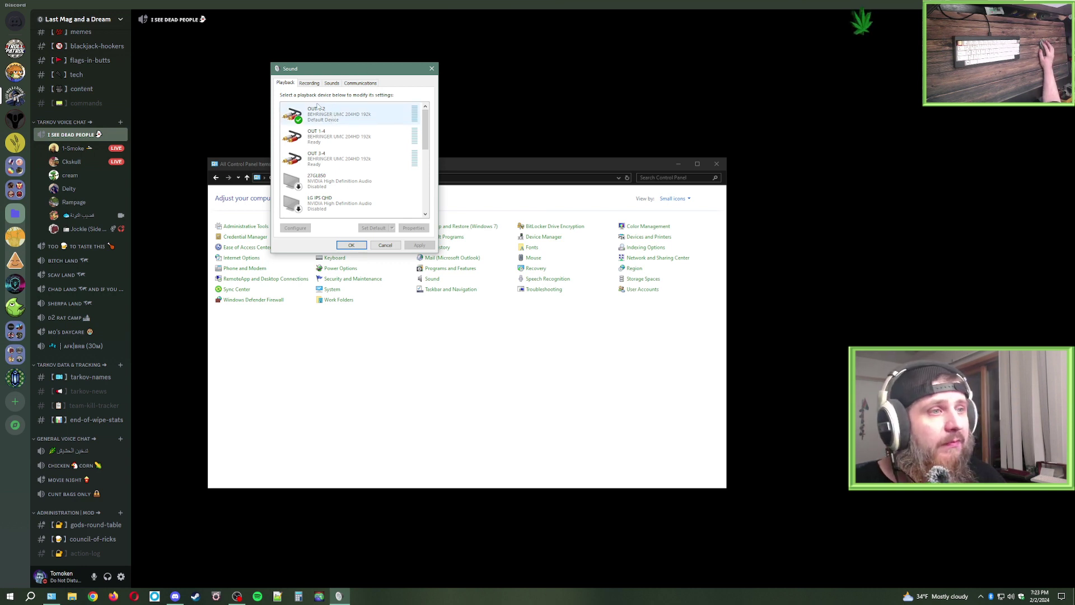
pyautogui.click(309, 84)
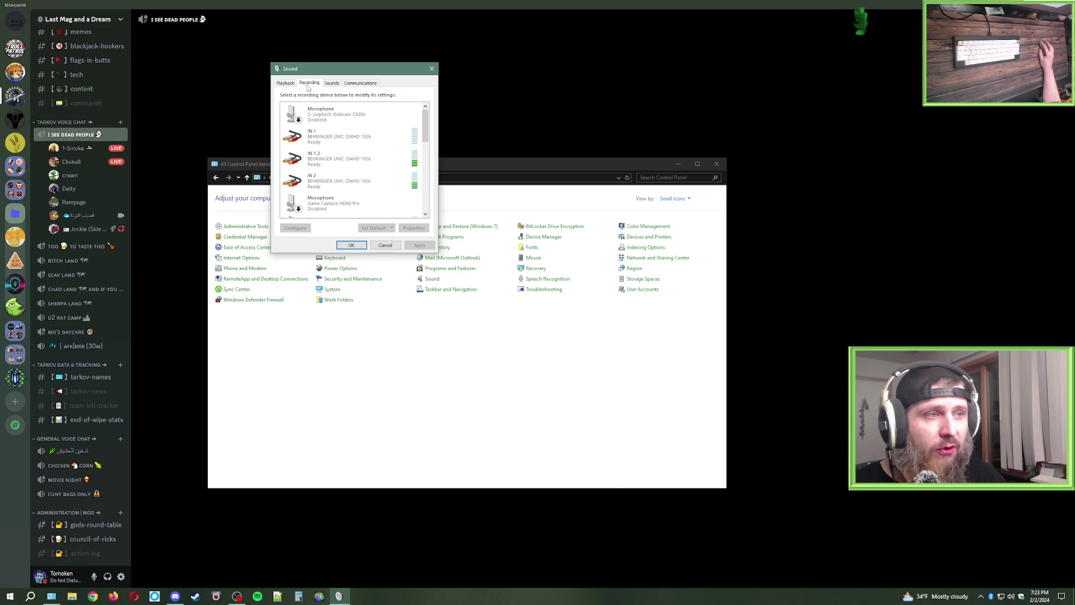
# Step: Check the input level of the IN 2 BEHRINGER recording device in its properties and close them
pyautogui.doubleClick(329, 185)
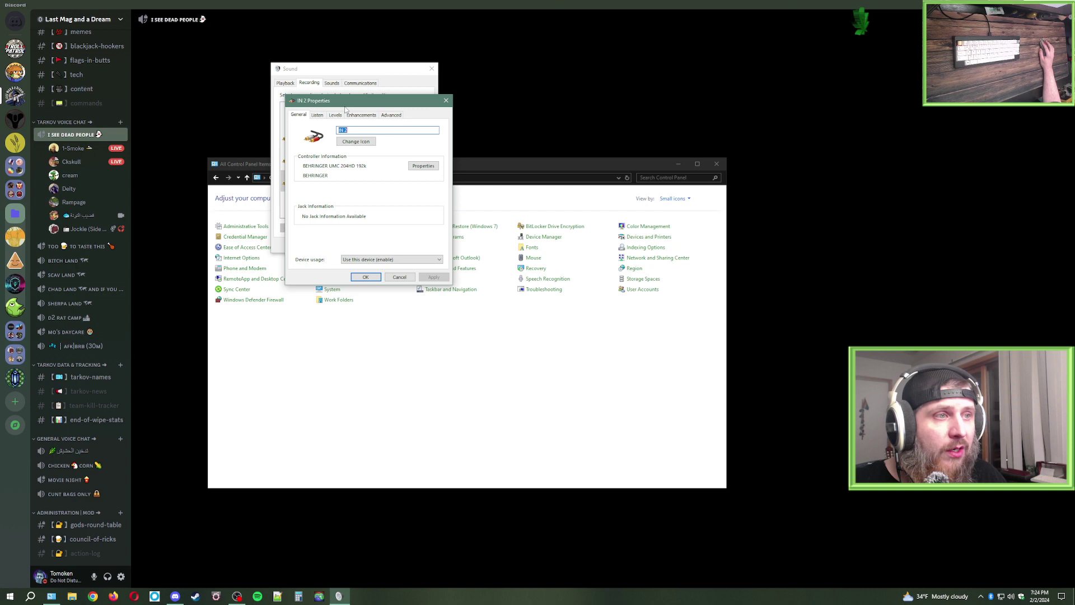
pyautogui.moveTo(345, 108); pyautogui.dragTo(388, 106)
pyautogui.click(378, 112)
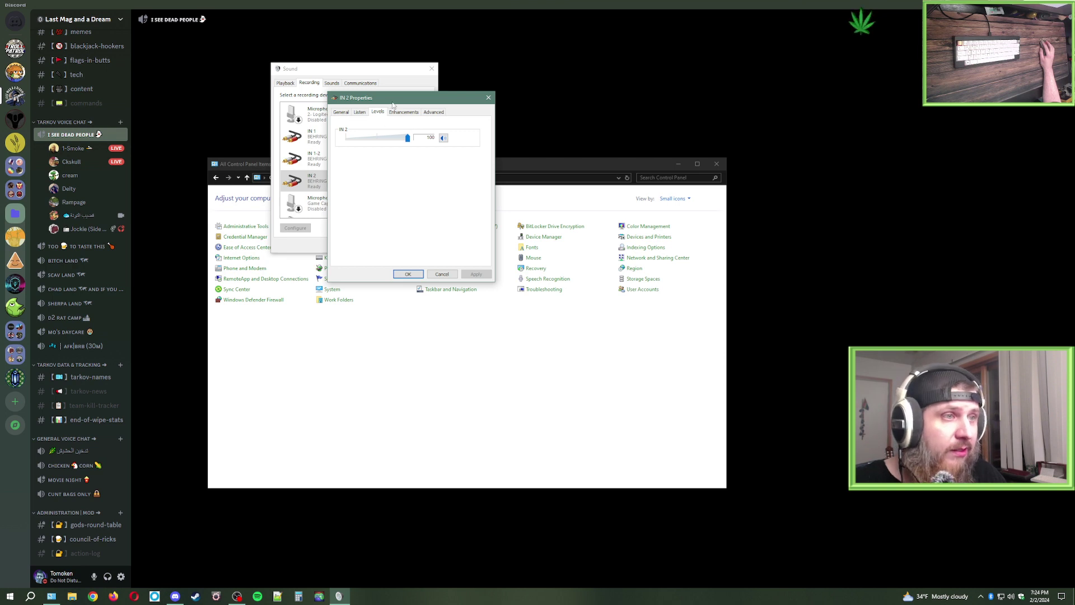
pyautogui.moveTo(392, 103); pyautogui.dragTo(493, 97)
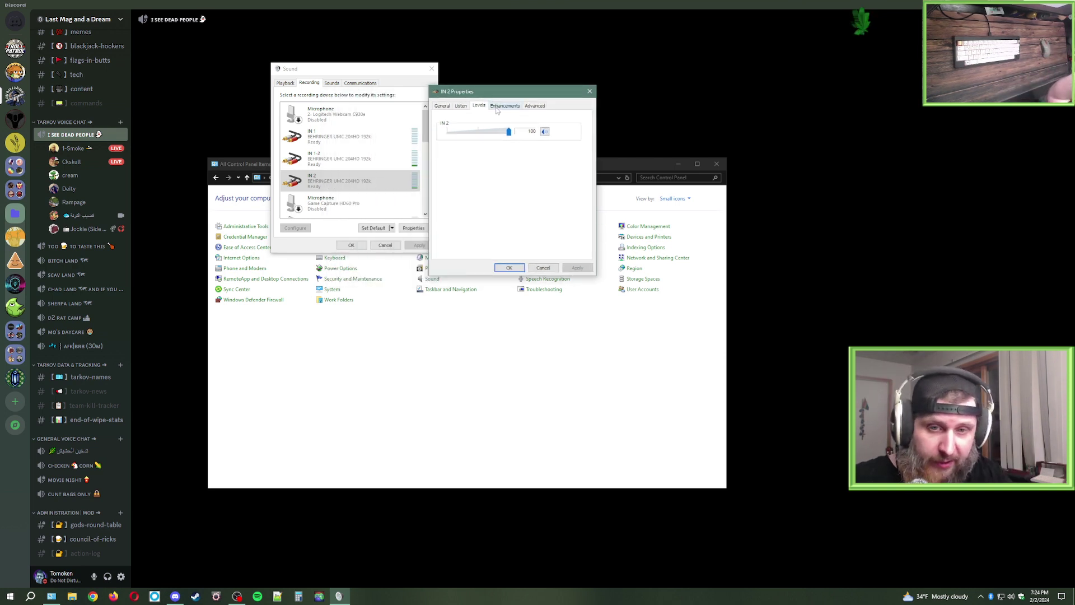
pyautogui.click(509, 268)
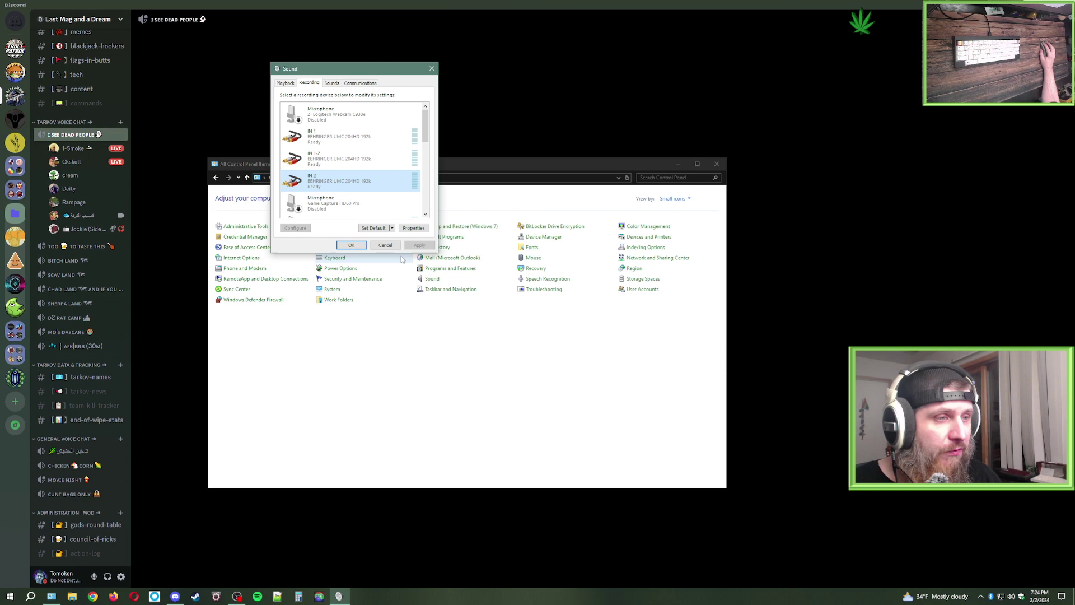
# Step: Turn exclusive application control of the IN 2 device off and back on, and cancel its properties
pyautogui.doubleClick(359, 176)
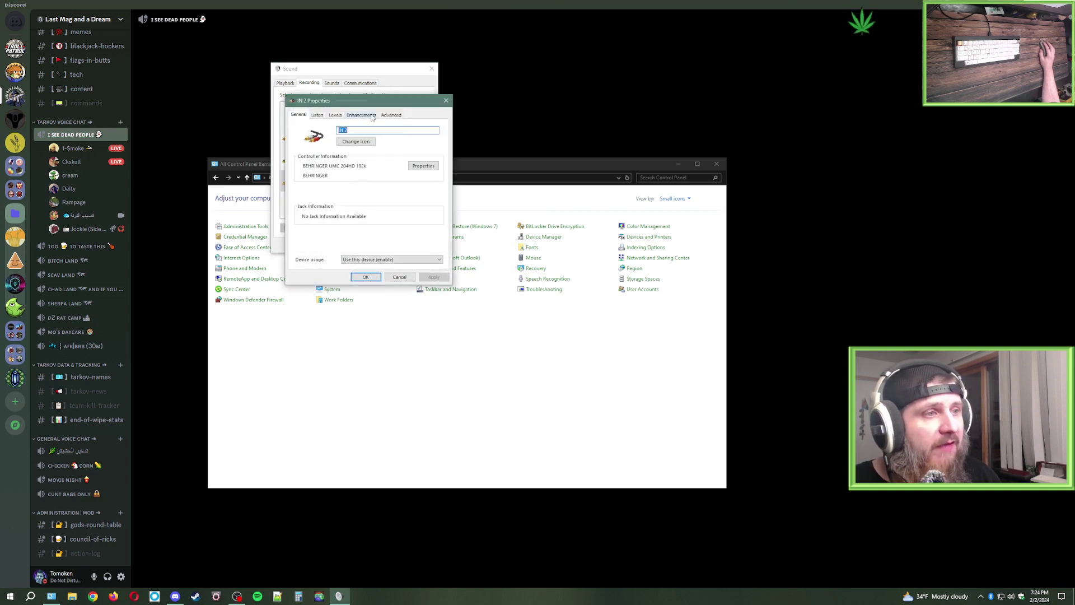
pyautogui.click(391, 115)
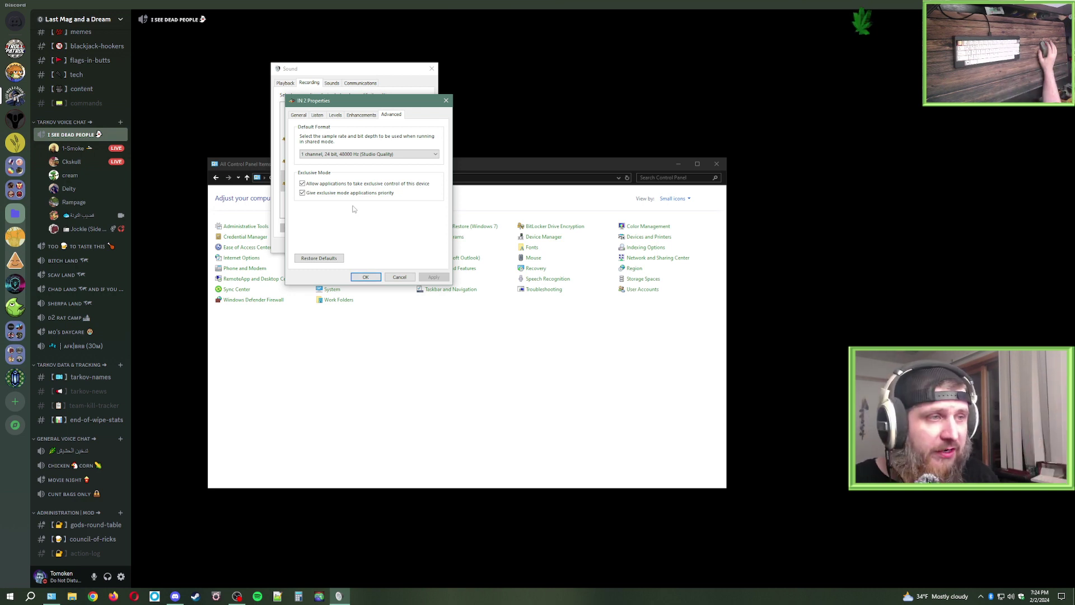
pyautogui.click(303, 183)
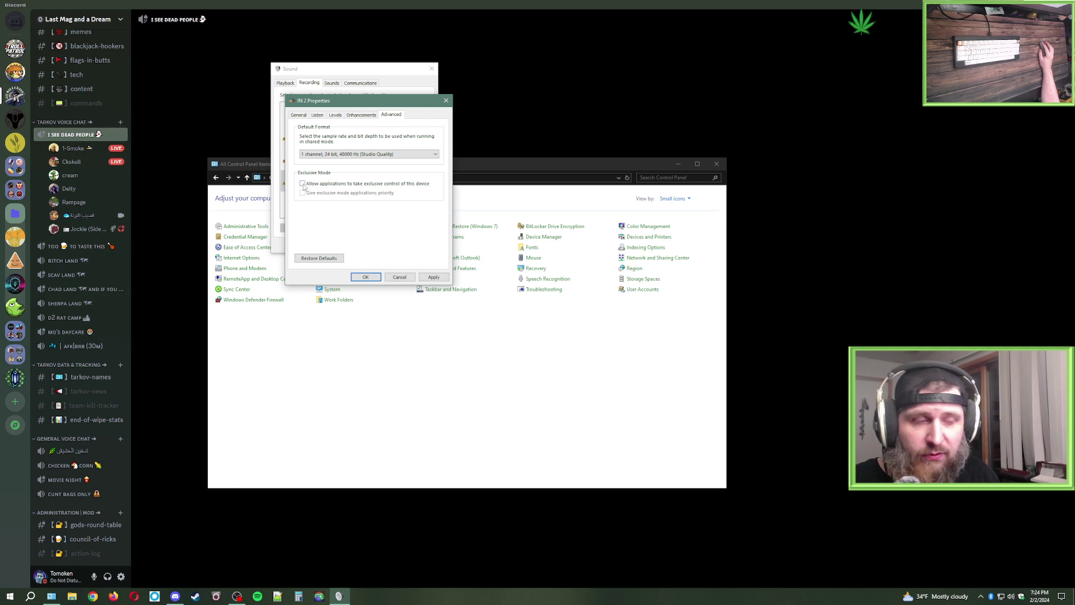
pyautogui.click(303, 184)
pyautogui.click(397, 277)
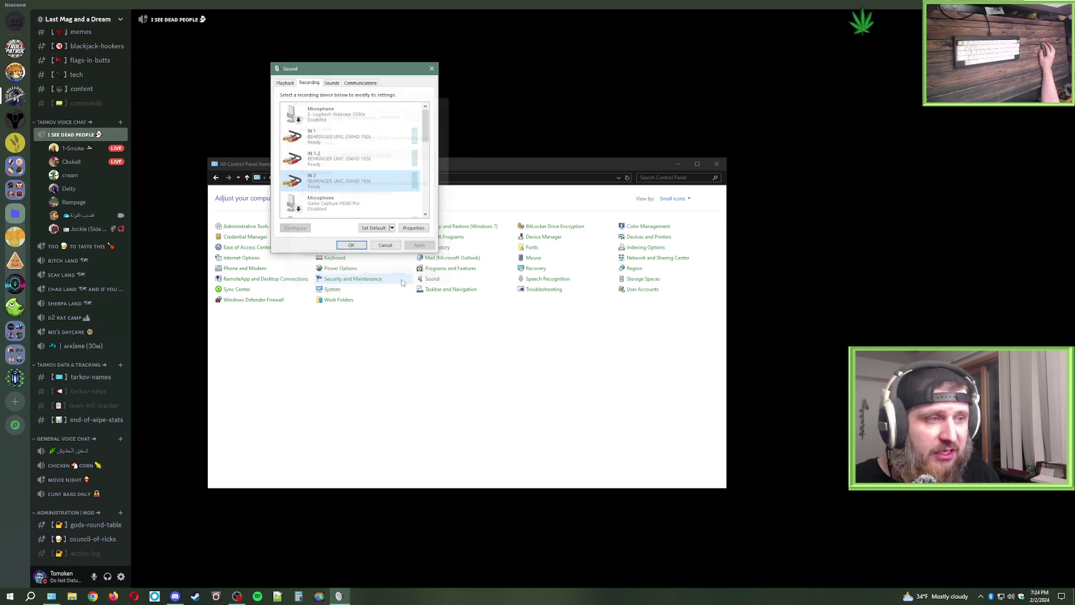
# Step: Close the Sound settings and the Control Panel, and open Discord's Voice & Video settings
pyautogui.click(385, 247)
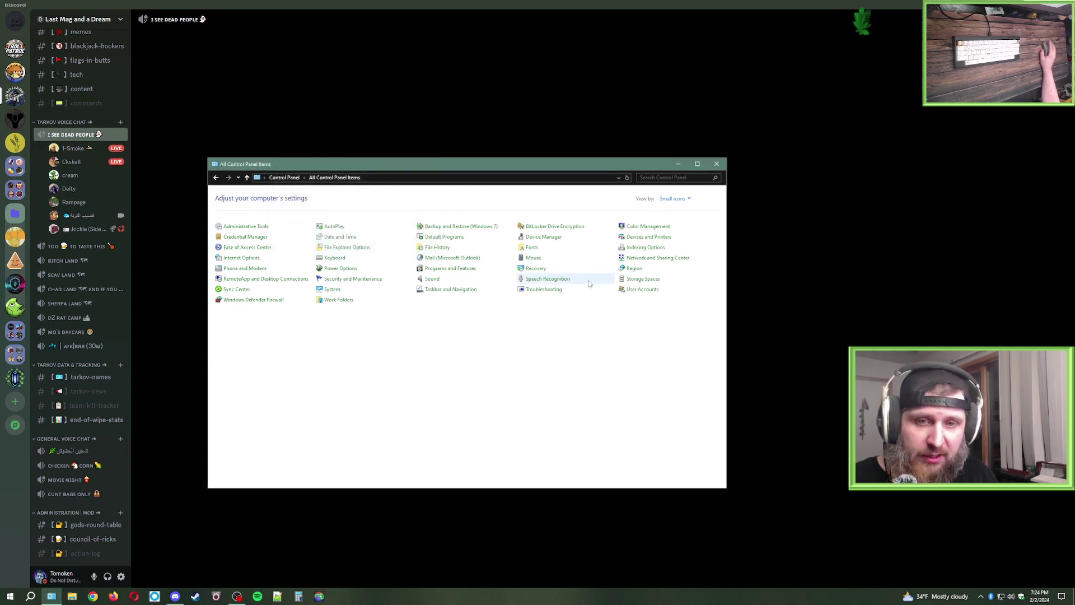
pyautogui.click(716, 163)
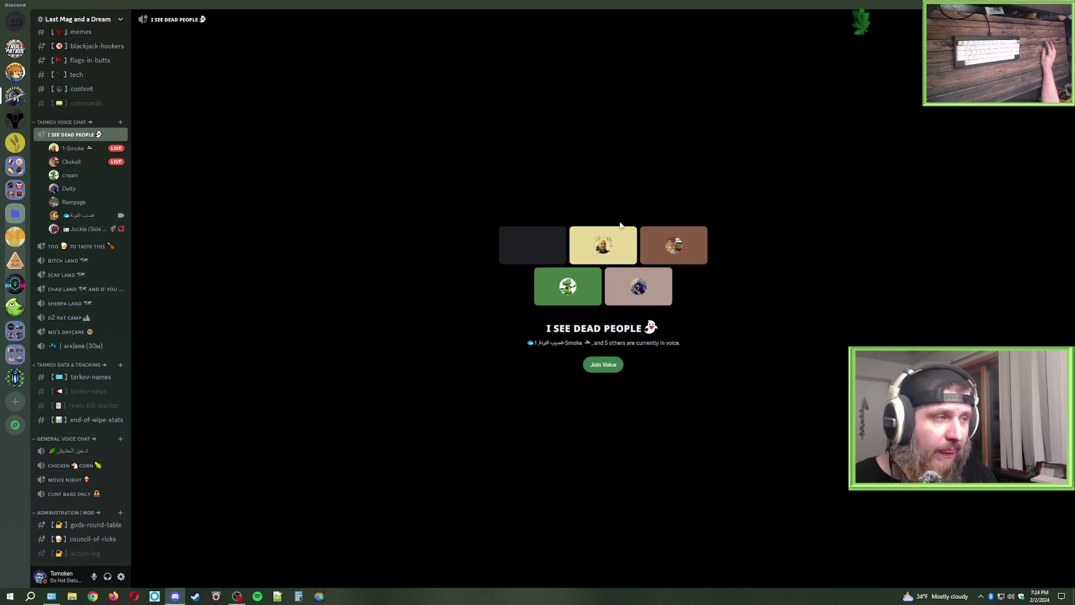
pyautogui.click(121, 577)
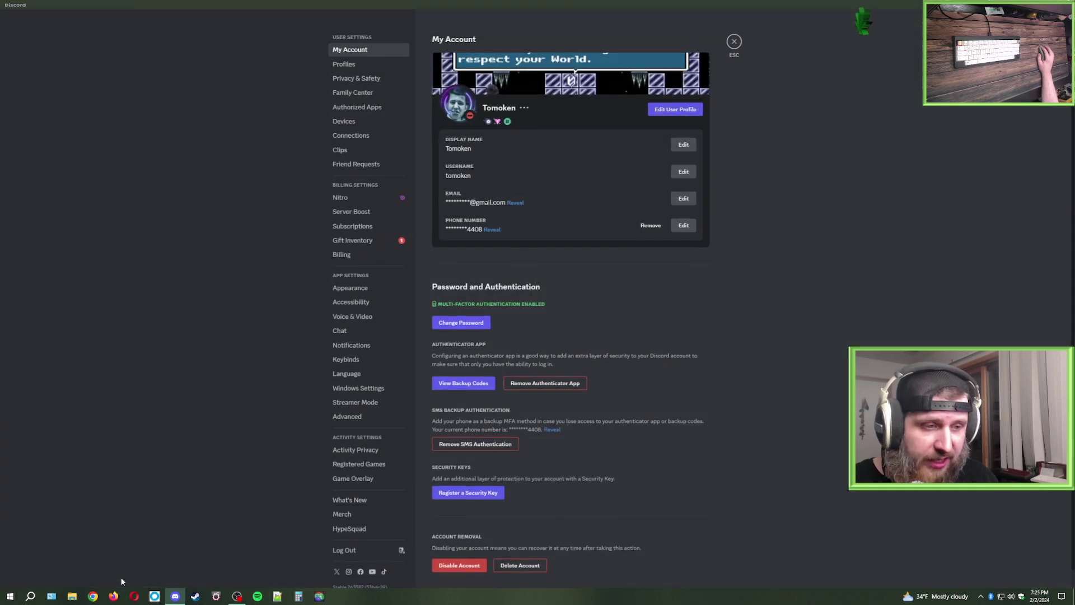
pyautogui.click(346, 319)
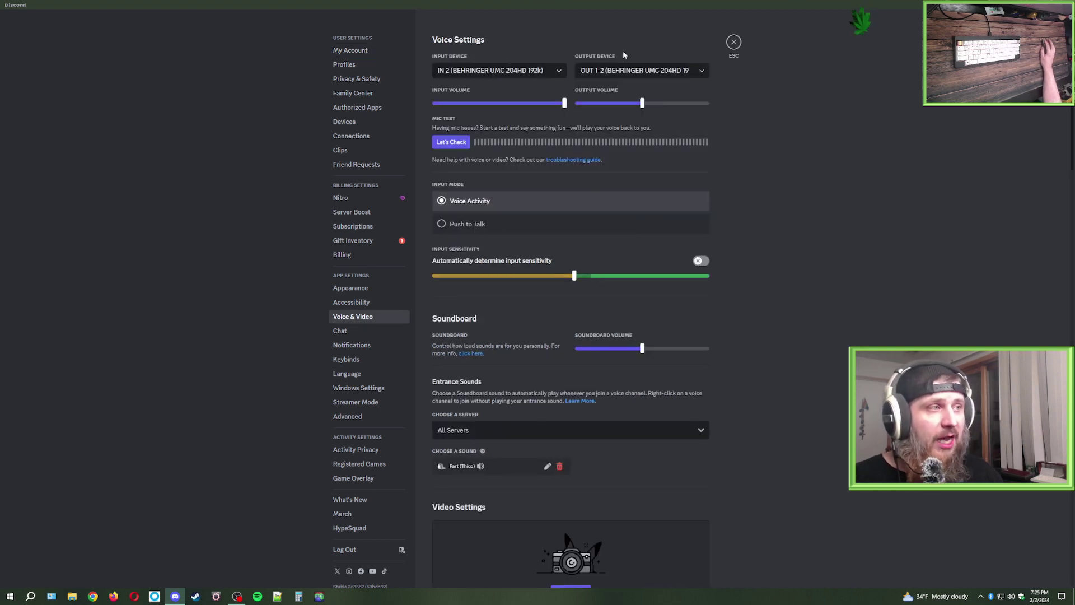
# Step: Review the available voice input devices, choose IN 2 (BEHRINGER UMC 204HD 192k), and leave the settings
pyautogui.click(530, 71)
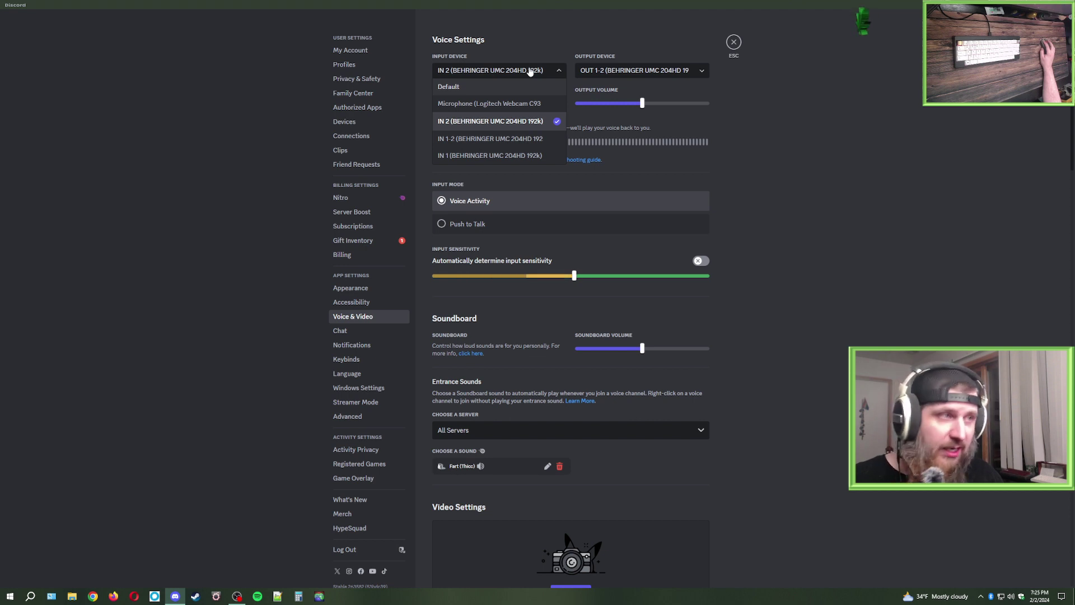
pyautogui.click(530, 71)
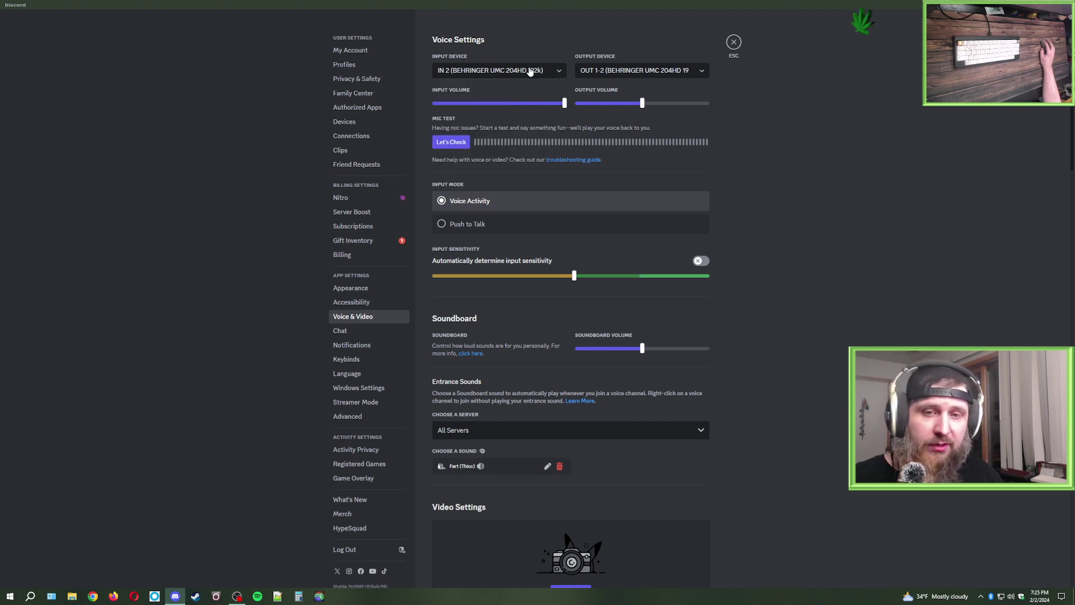
pyautogui.click(530, 72)
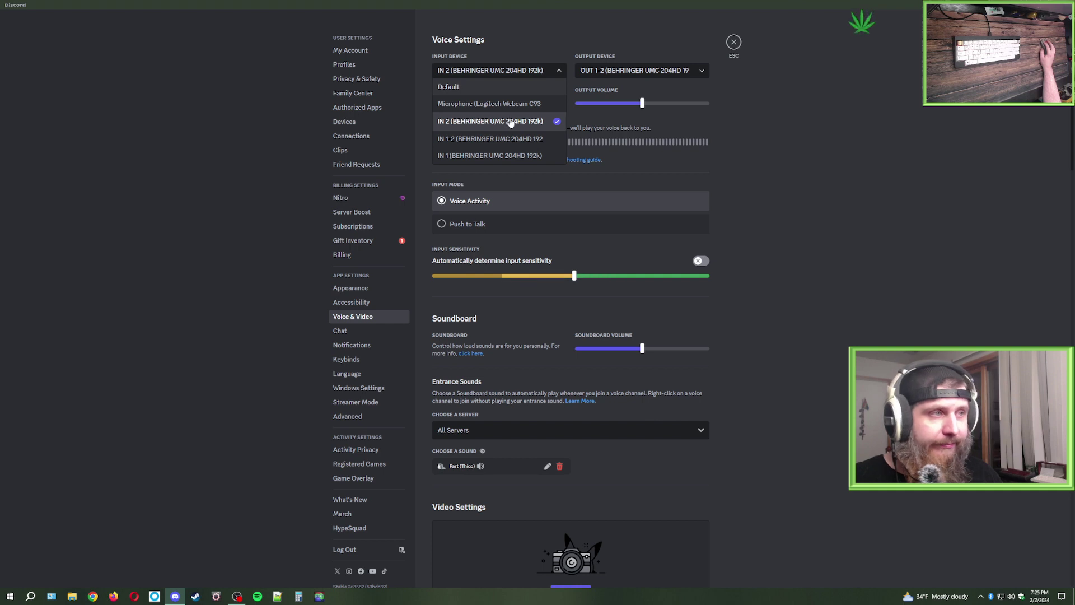
pyautogui.click(523, 77)
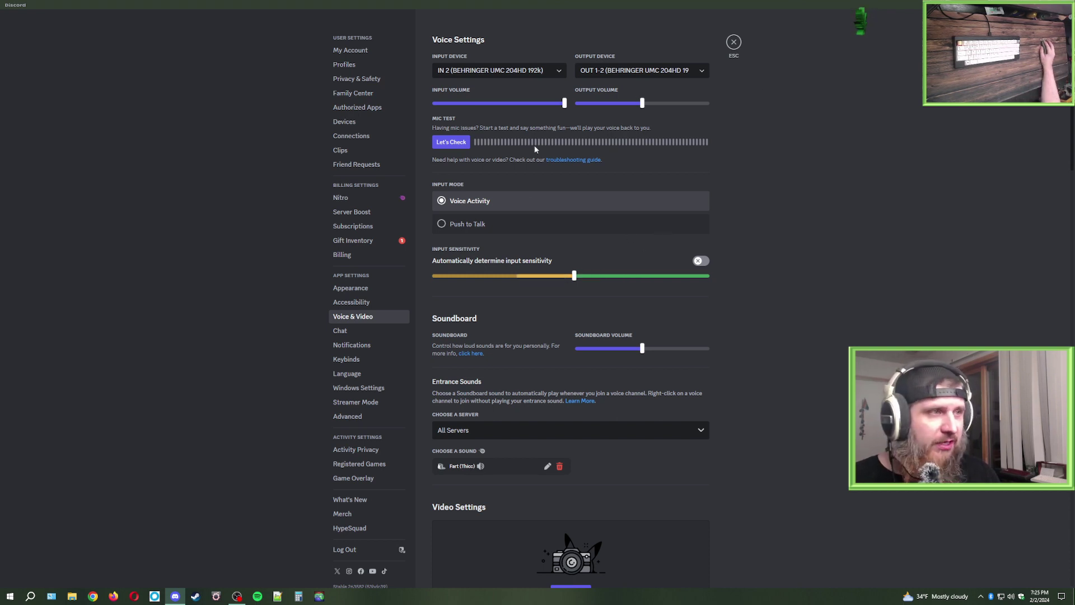
pyautogui.click(490, 72)
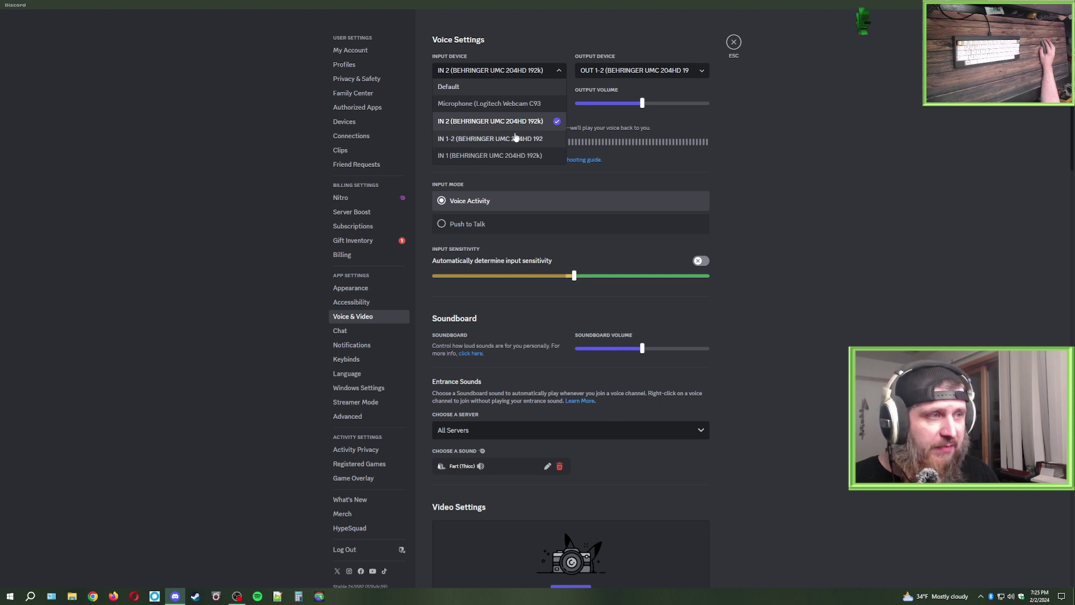
pyautogui.click(484, 122)
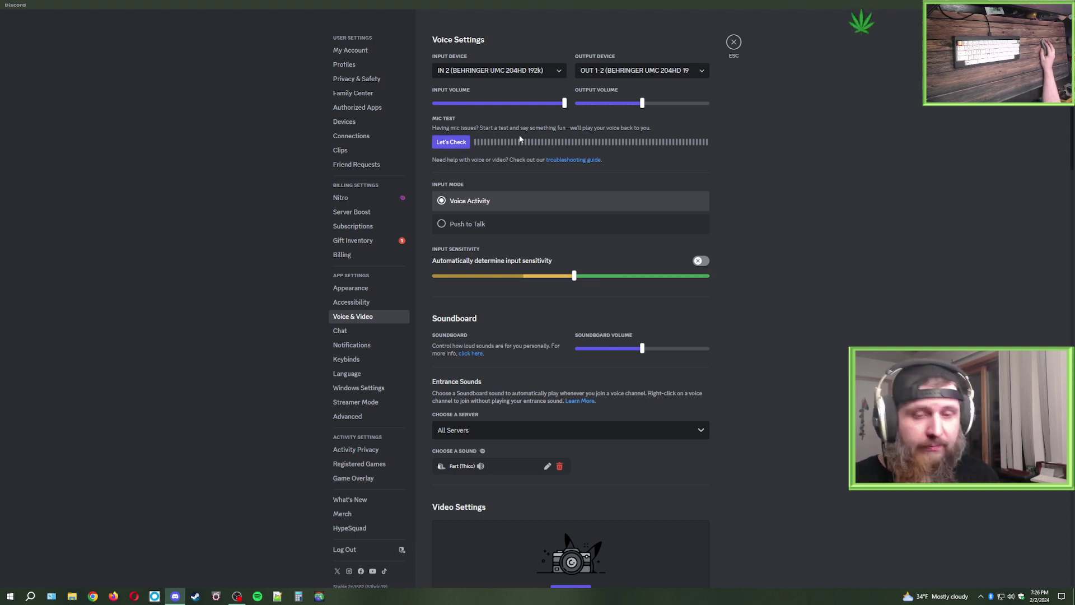
pyautogui.click(734, 45)
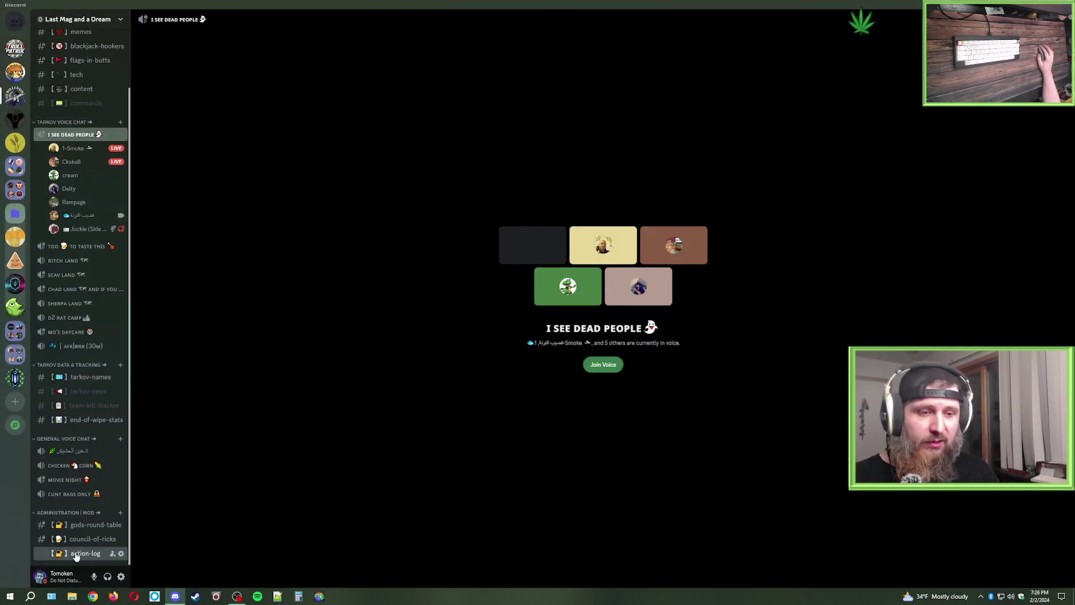
# Step: Join the MO'S DAYCARE voice channel, check the noise suppression options of the connection, and disconnect
pyautogui.click(69, 333)
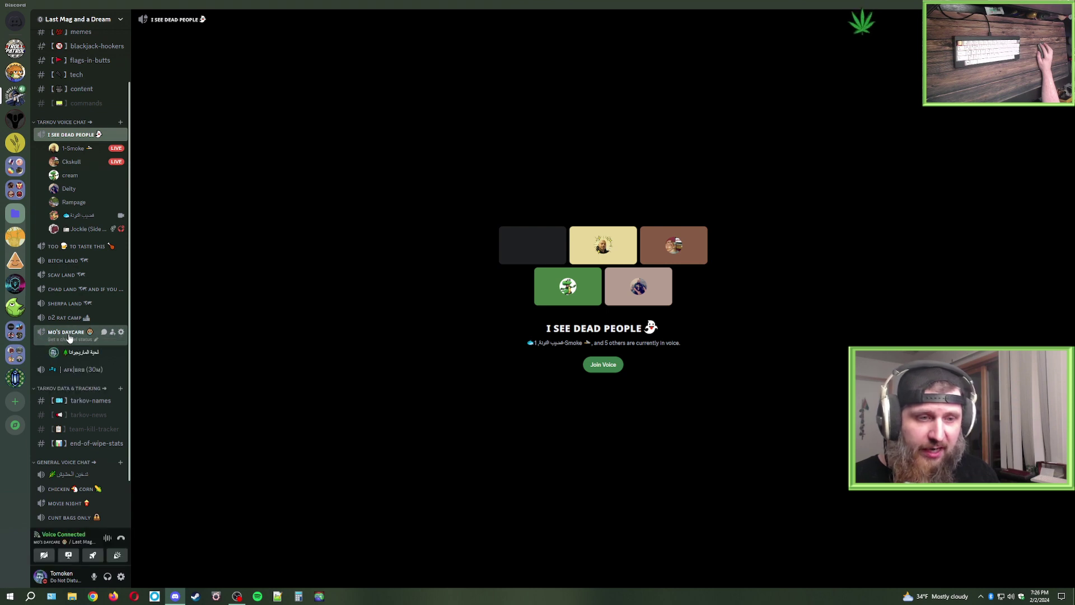
pyautogui.click(107, 539)
pyautogui.click(224, 452)
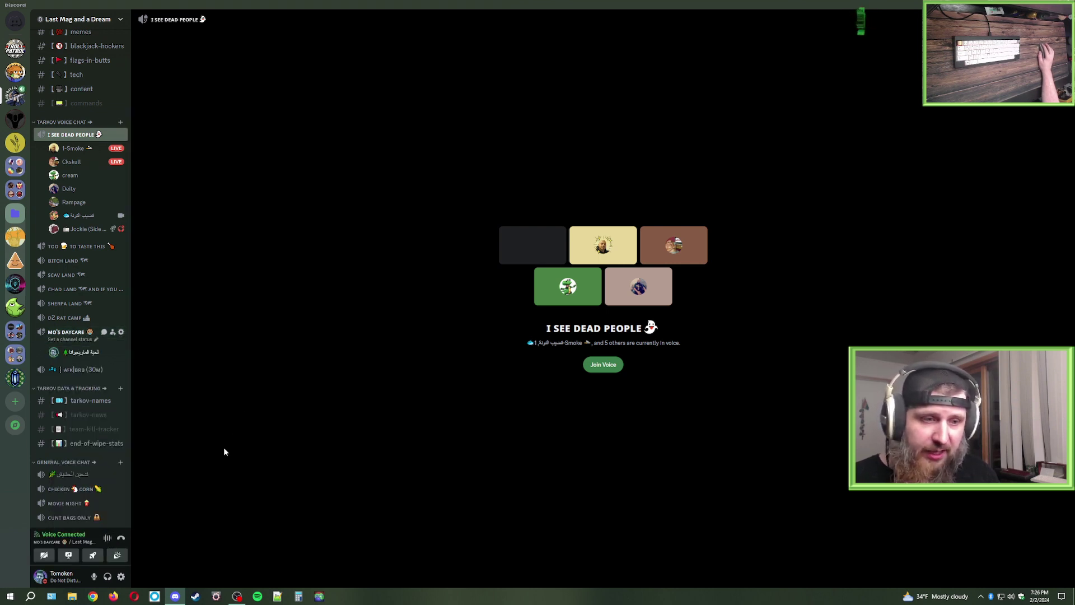
pyautogui.click(121, 539)
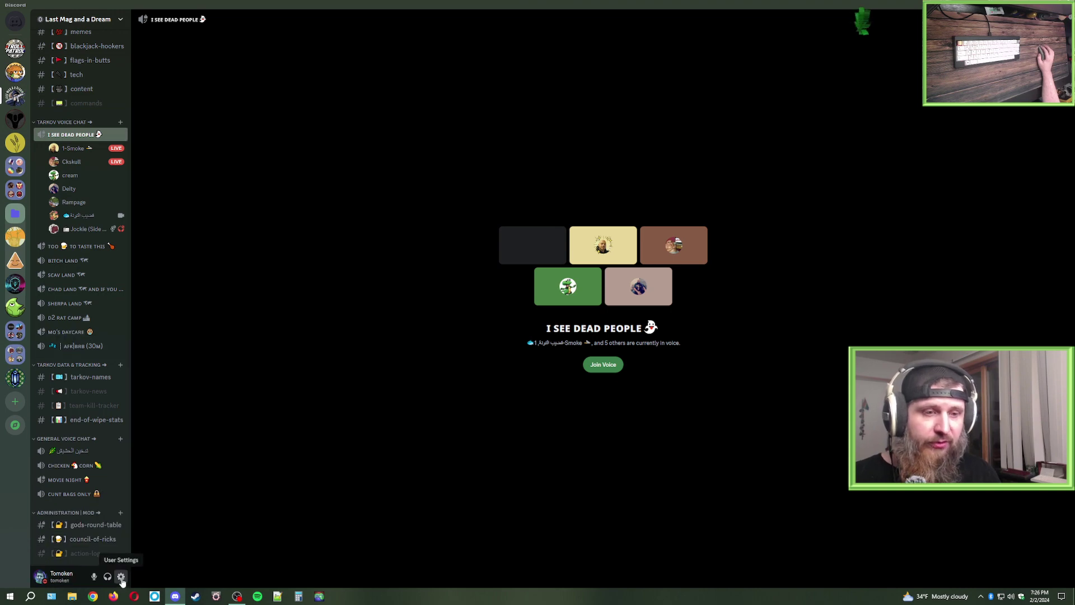
# Step: Review the input device, input volume and input sensitivity in the Voice & Video settings, and close them
pyautogui.click(121, 578)
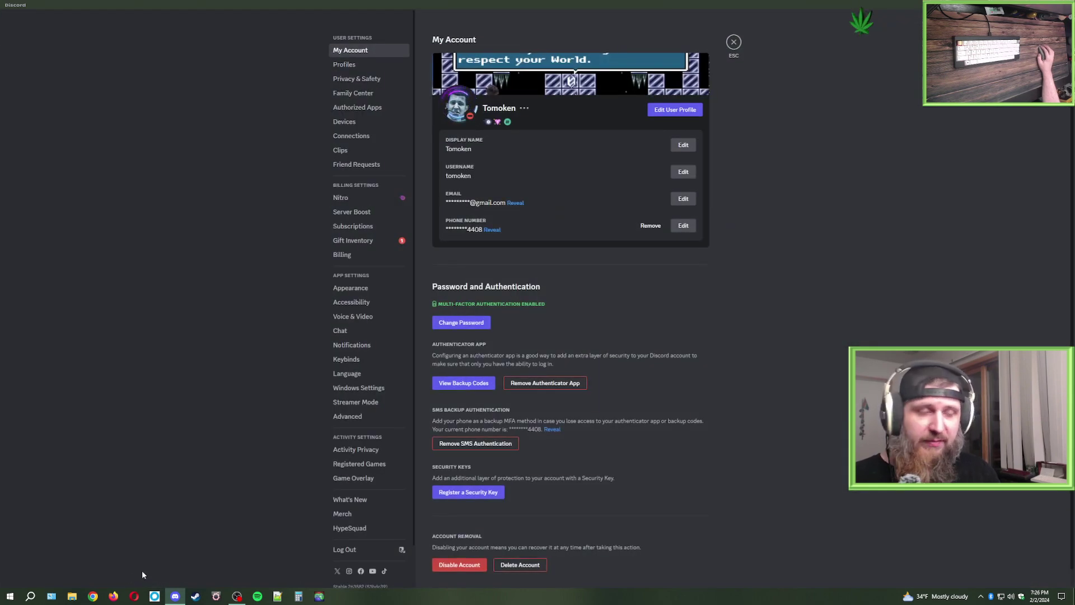
pyautogui.click(356, 316)
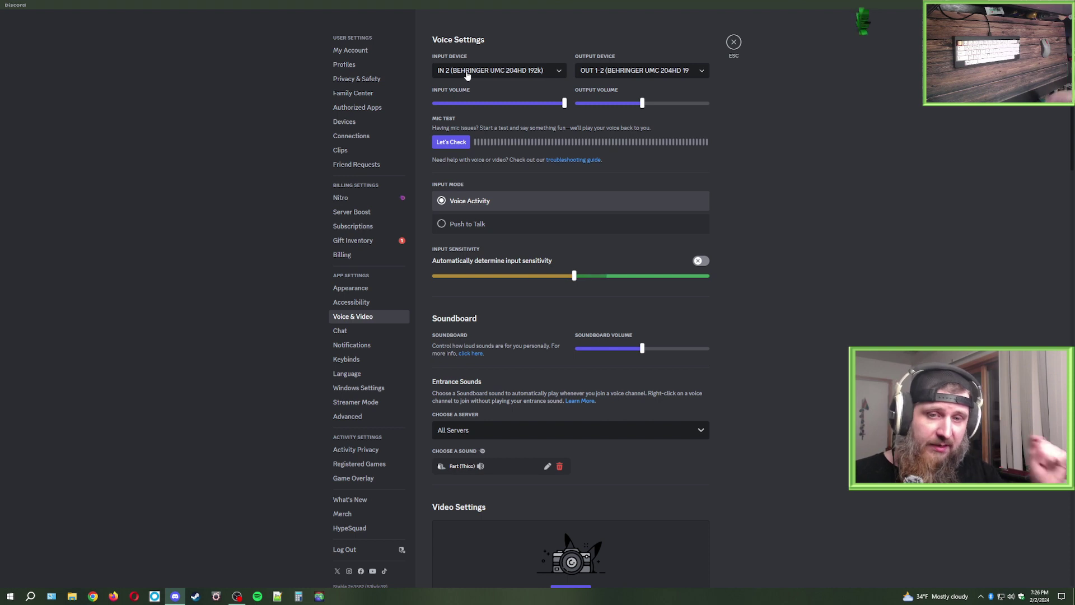
pyautogui.moveTo(565, 103)
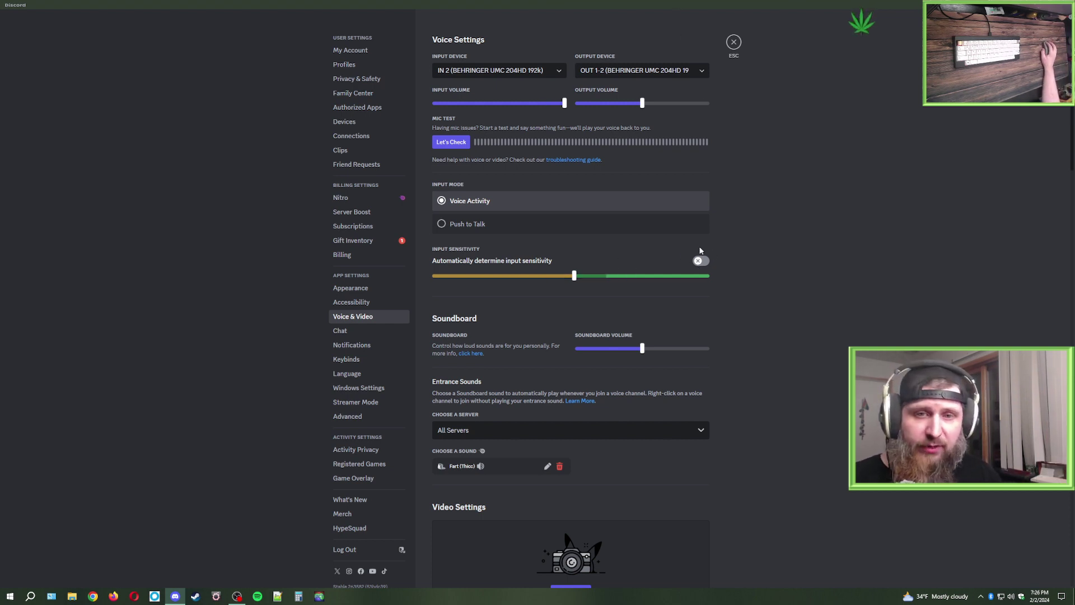
pyautogui.click(734, 42)
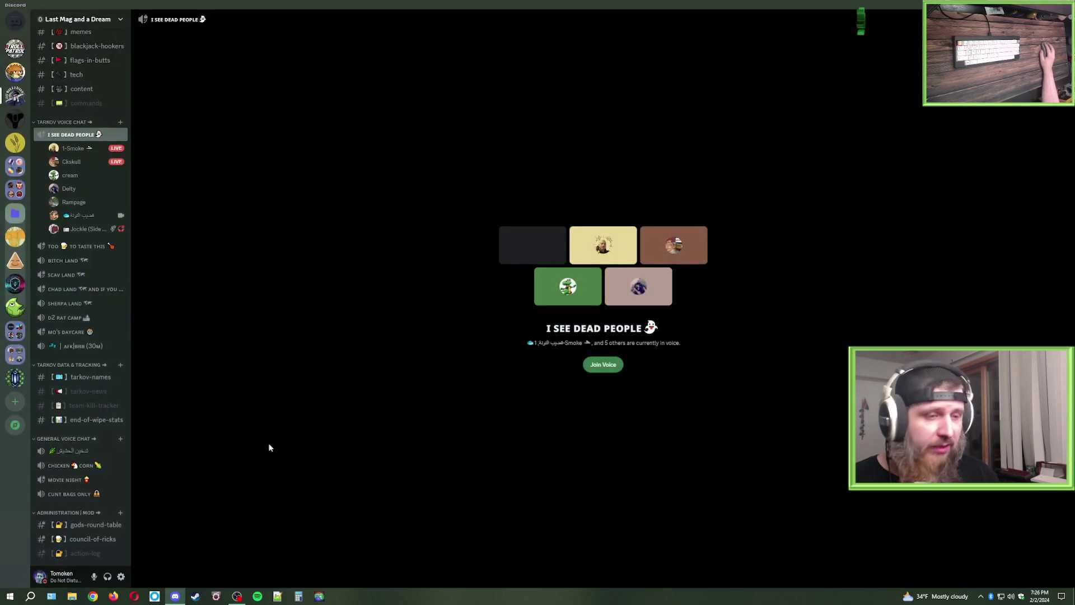
# Step: Find and open the Windows Control Panel and set its view to Small icons
pyautogui.click(31, 597)
pyautogui.write('control')
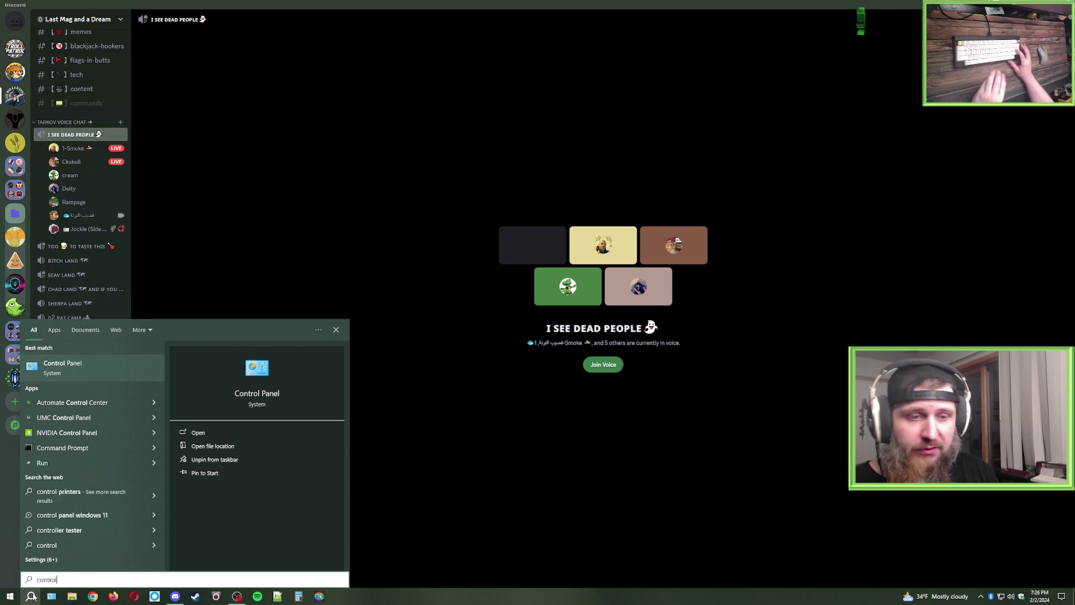
pyautogui.press('Return')
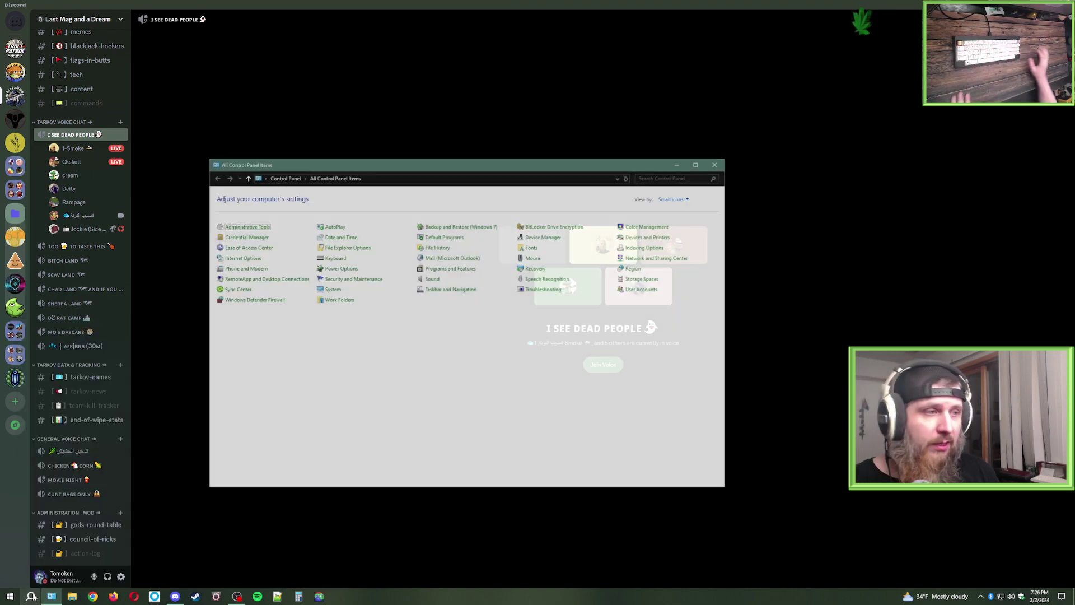
pyautogui.click(684, 200)
pyautogui.click(672, 226)
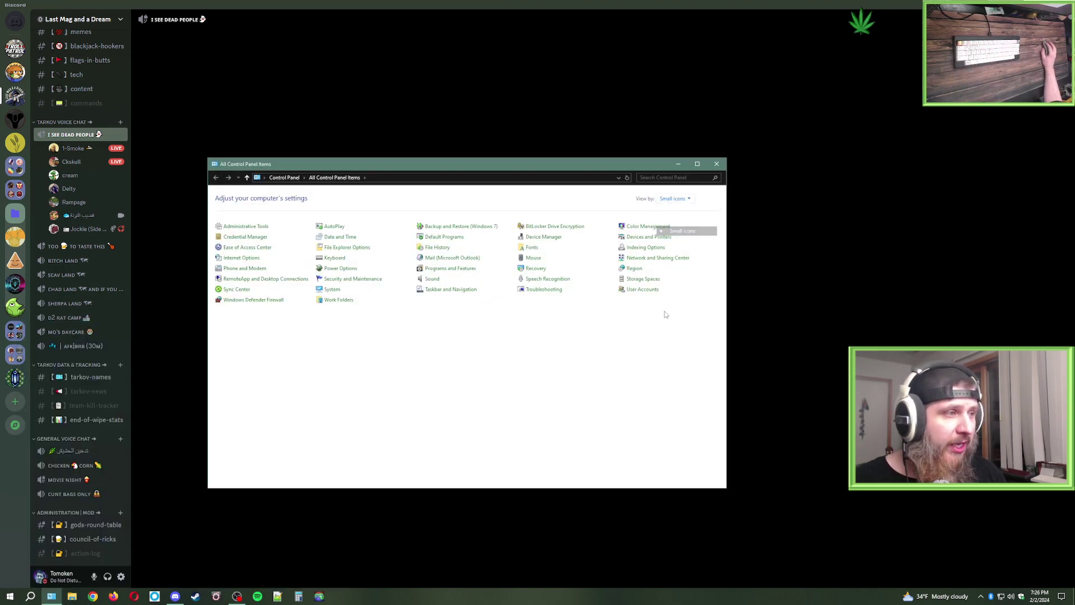
# Step: Open the Sound settings, move their window onto the Control Panel, and show the recording devices
pyautogui.click(433, 281)
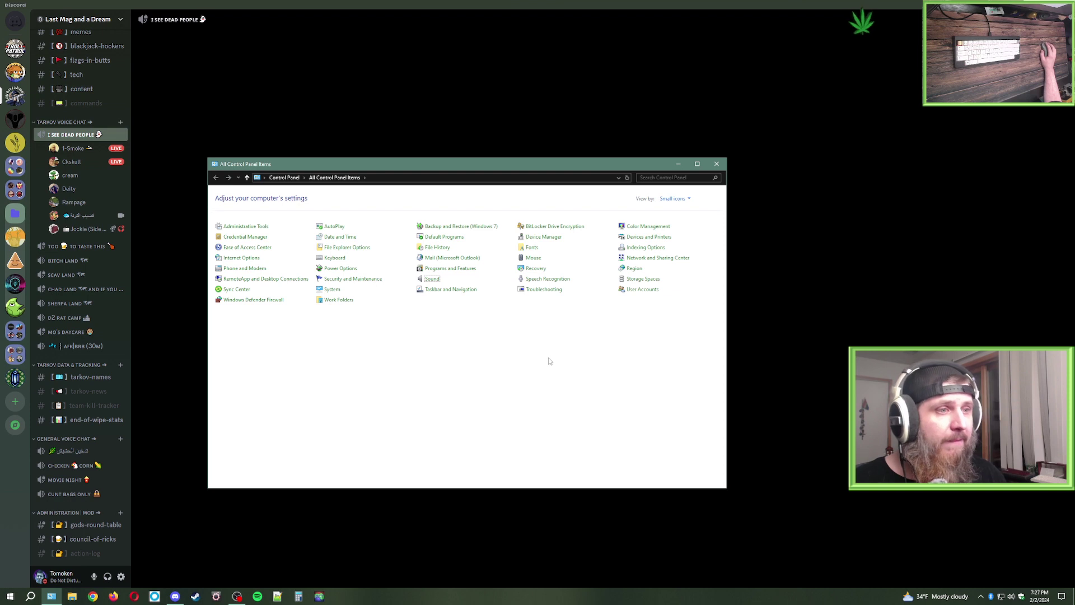
pyautogui.moveTo(56, 17); pyautogui.dragTo(241, 81)
pyautogui.click(238, 95)
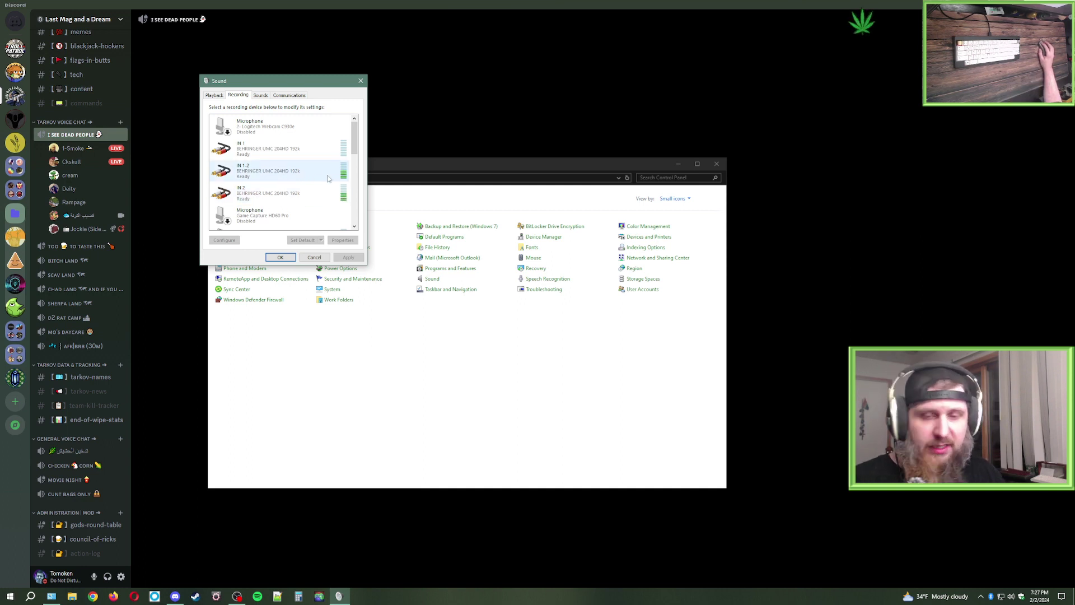
# Step: Check the level and exclusive mode options of the IN 2 recording device, and close its properties, the Sound settings and the Control Panel
pyautogui.doubleClick(292, 196)
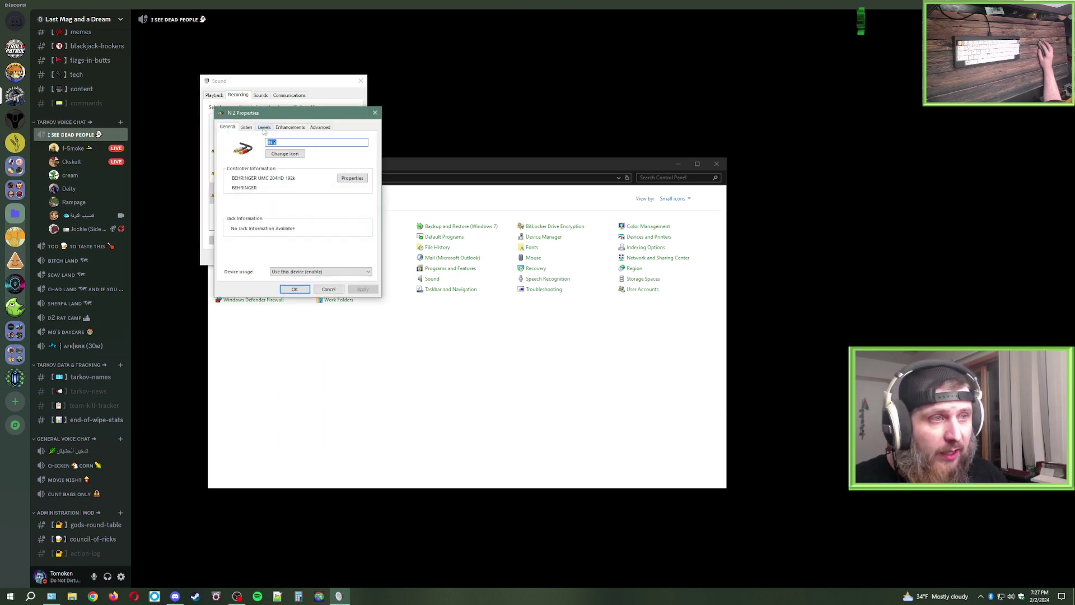
pyautogui.click(264, 128)
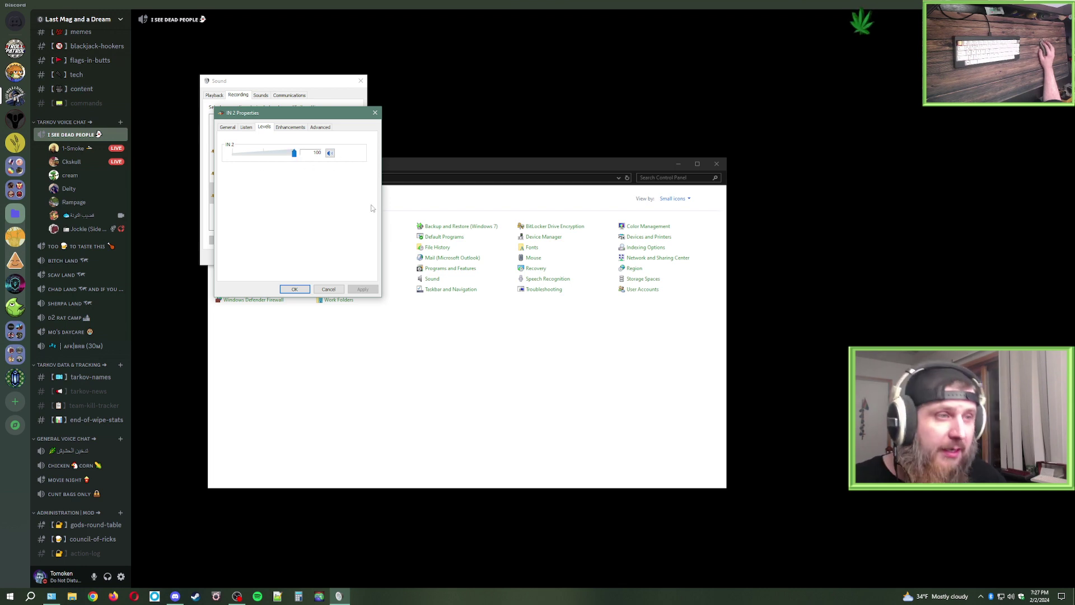
pyautogui.click(322, 129)
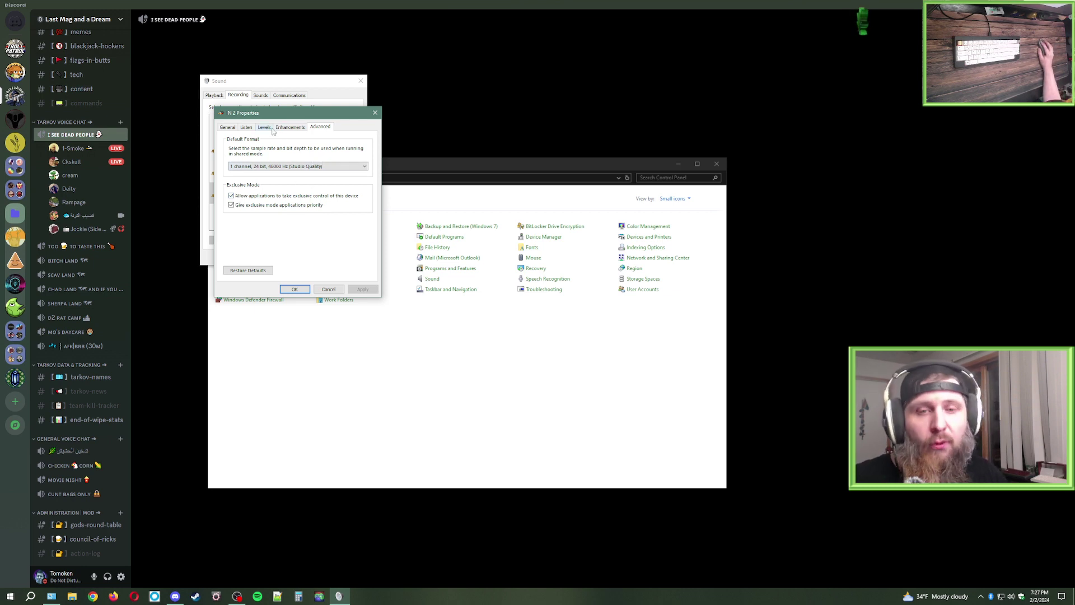
pyautogui.click(264, 128)
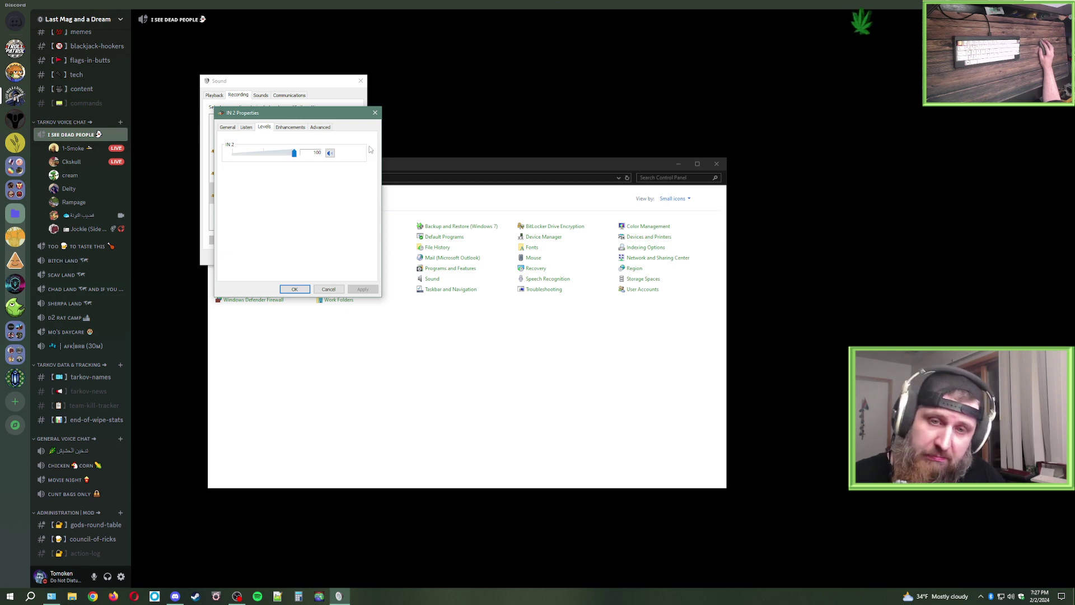
pyautogui.click(302, 289)
pyautogui.click(281, 258)
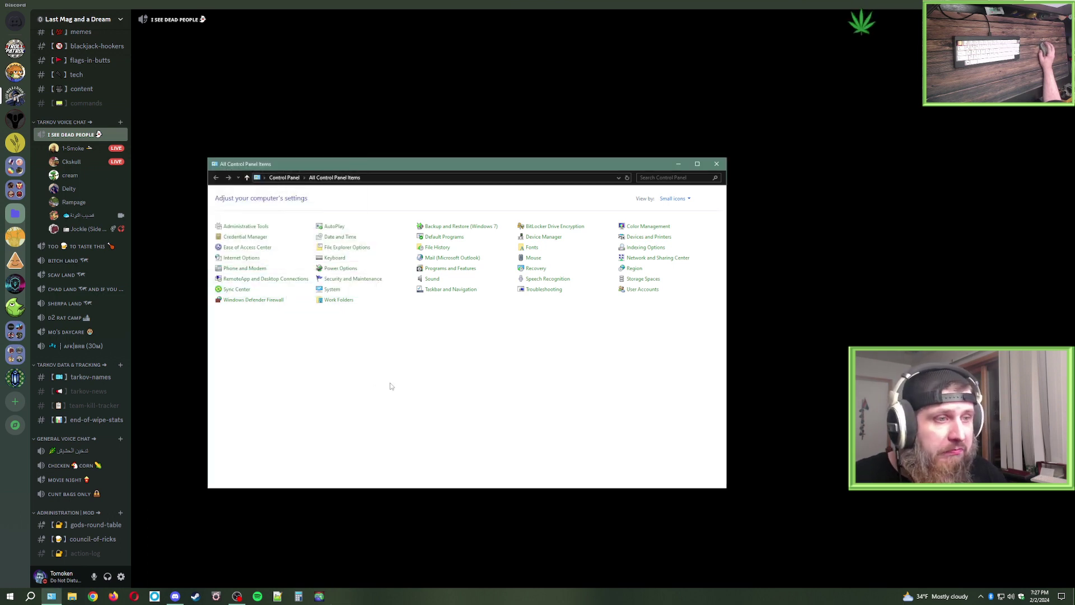
pyautogui.click(719, 163)
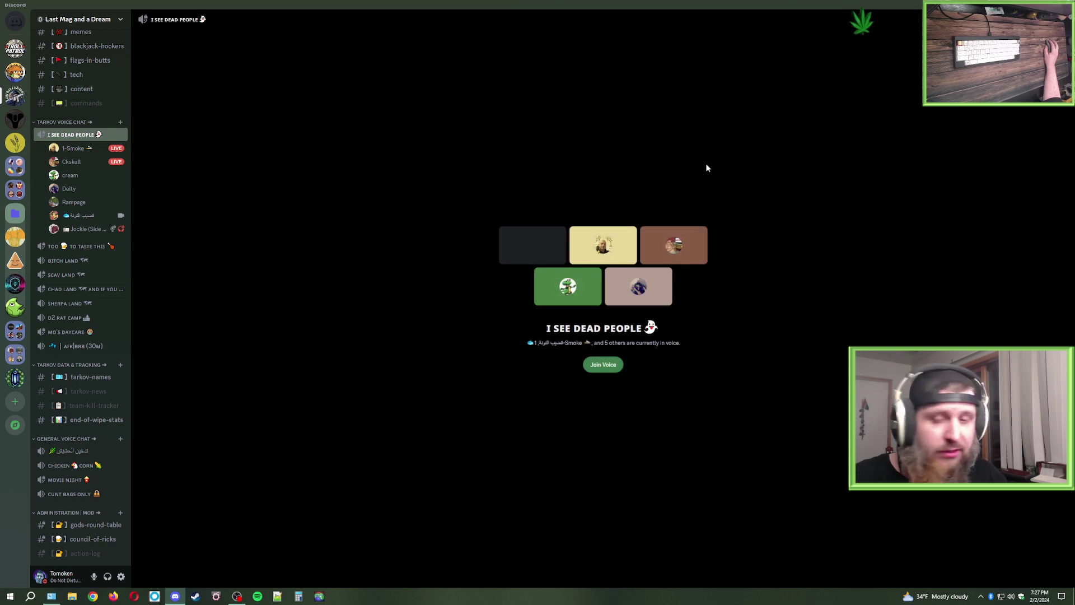